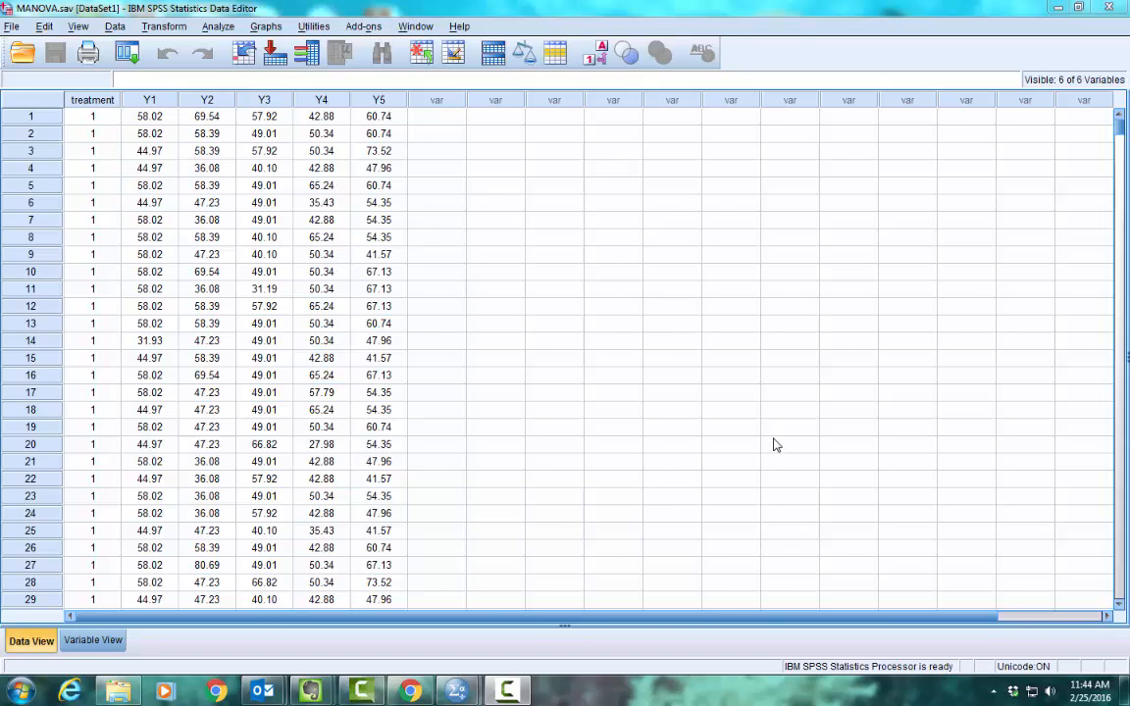
Start a multivariate General Linear Model analysis with treatment as the fixed factor.
left_click(216, 27)
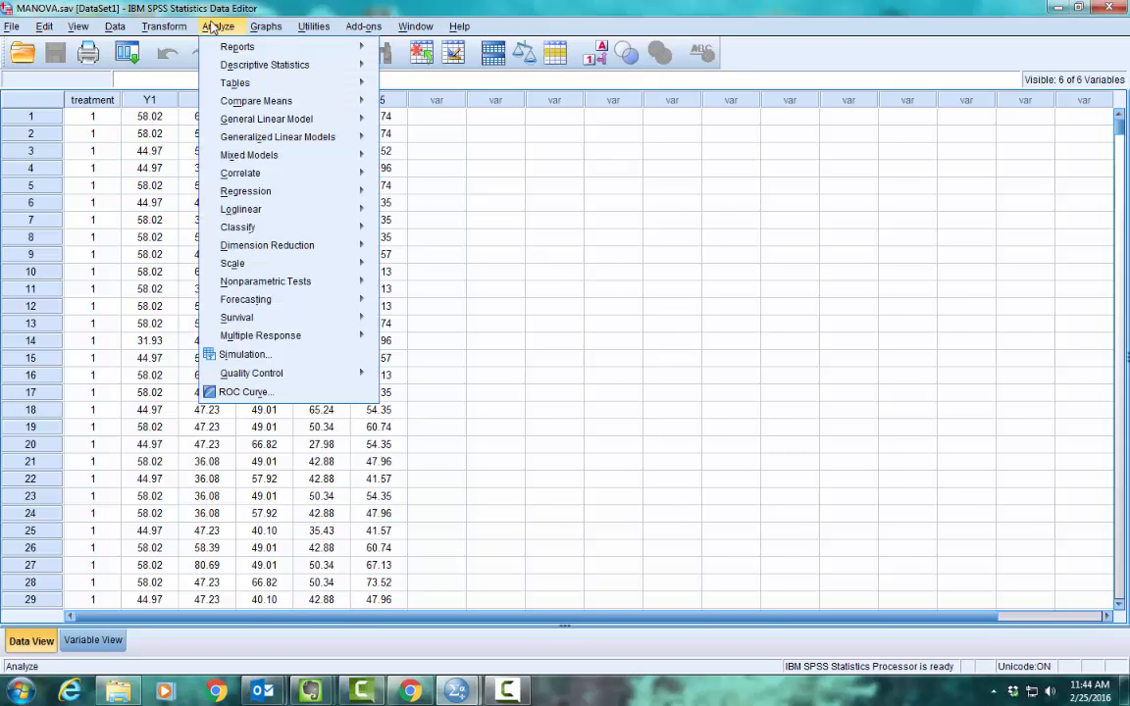
mouse_move(257, 119)
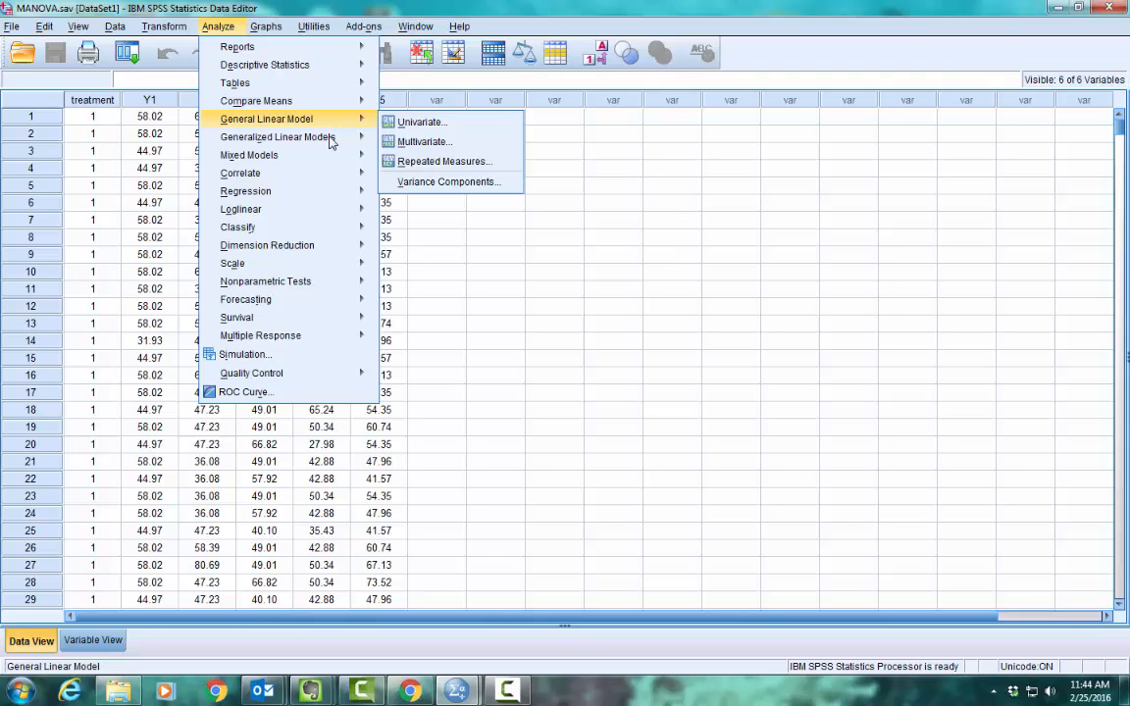
left_click(407, 144)
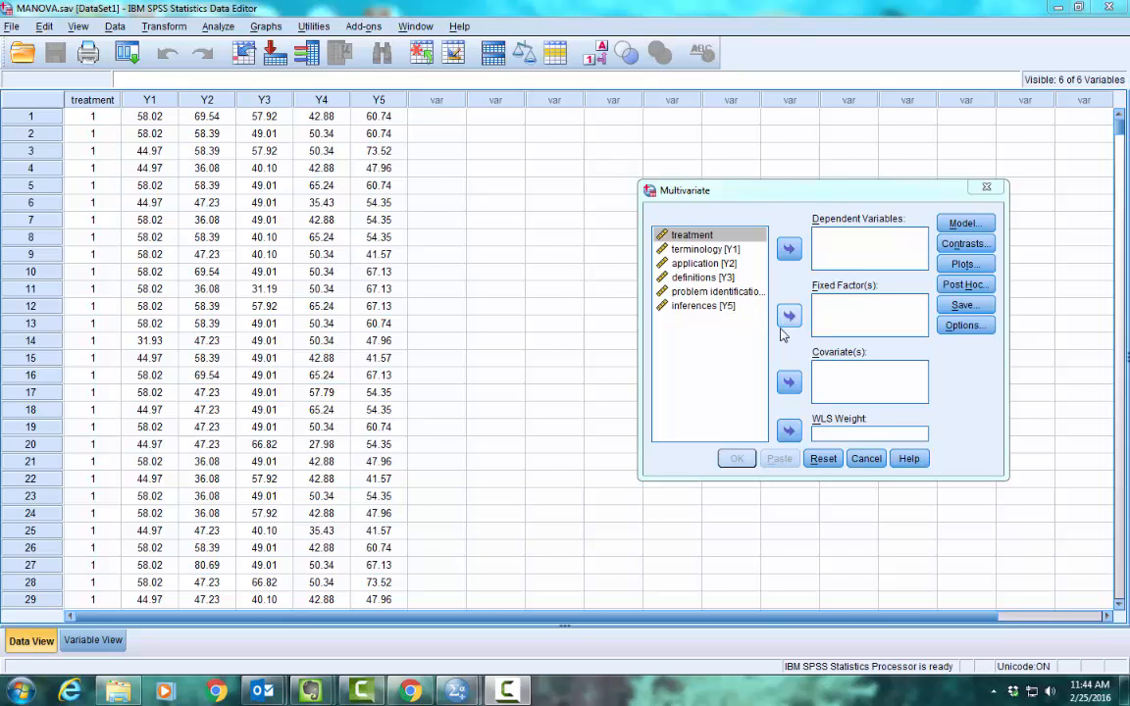
left_click(788, 315)
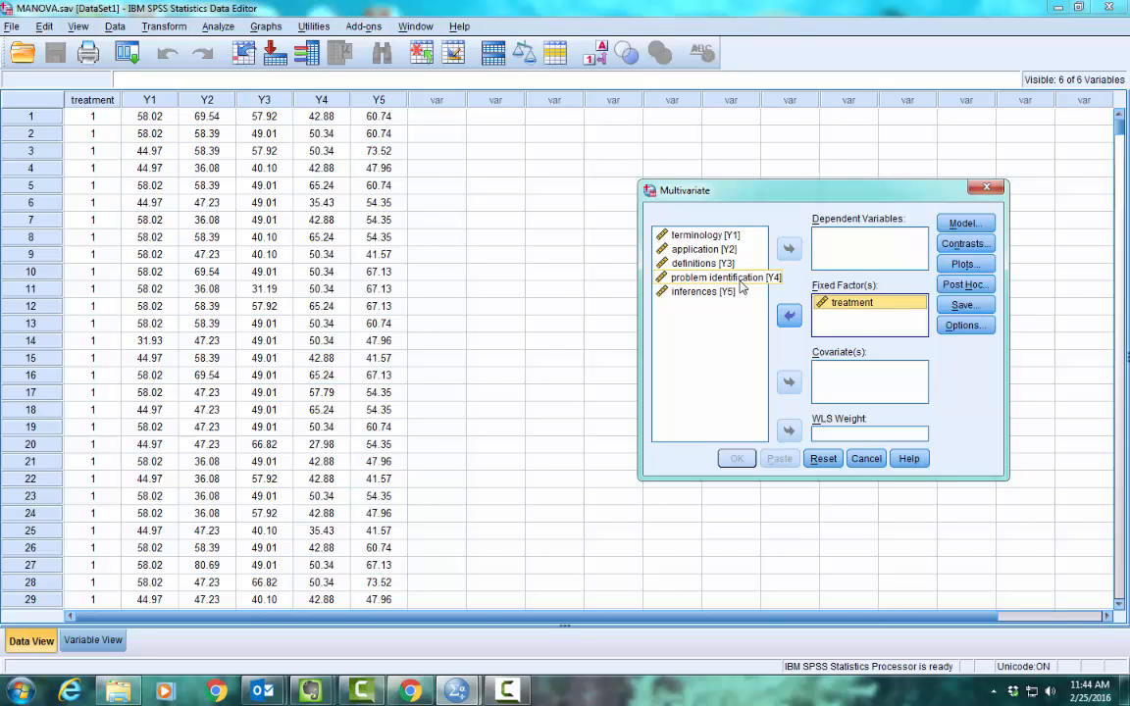
Add terminology, application, definitions, problem identification and inferences (Y1 to Y5) as the dependent variables.
left_click(728, 236)
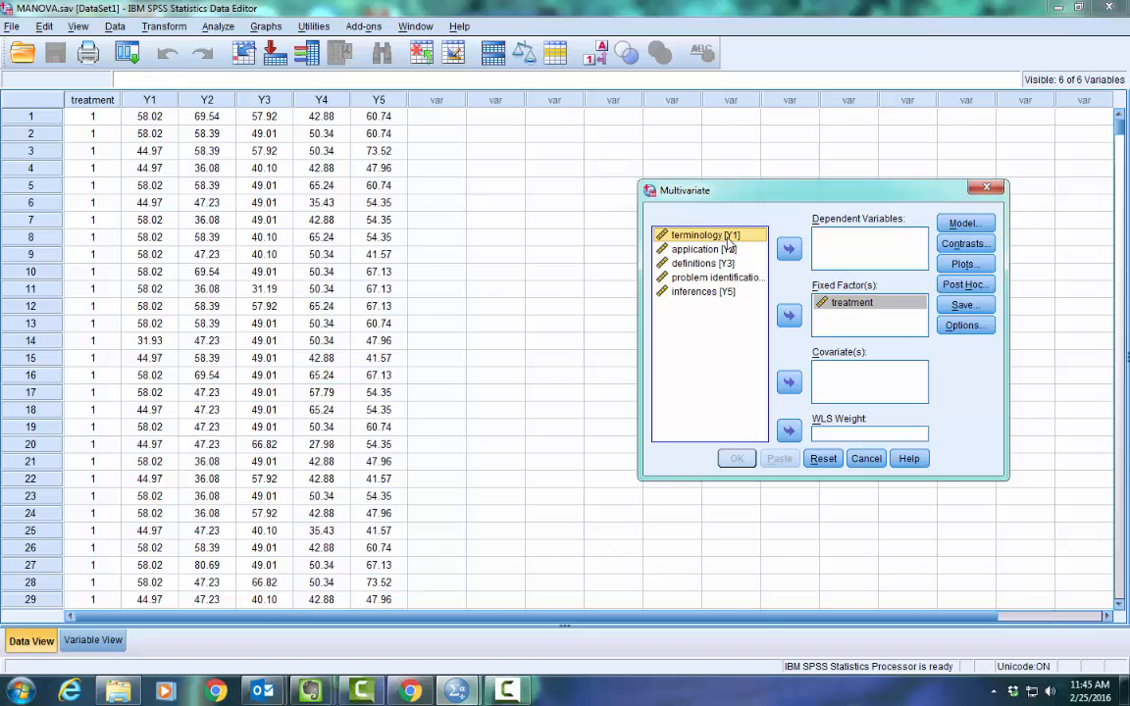
key("shift+Down")
key("shift+Down")
key("shift+Down")
key("shift+Down")
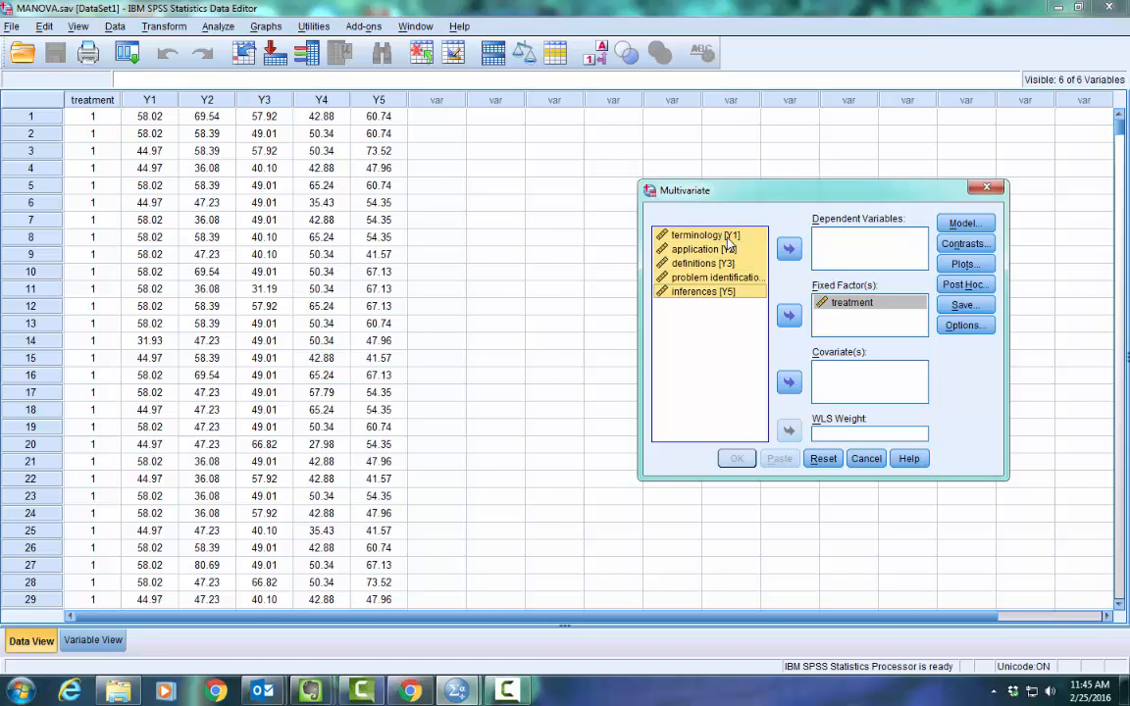
left_click(788, 248)
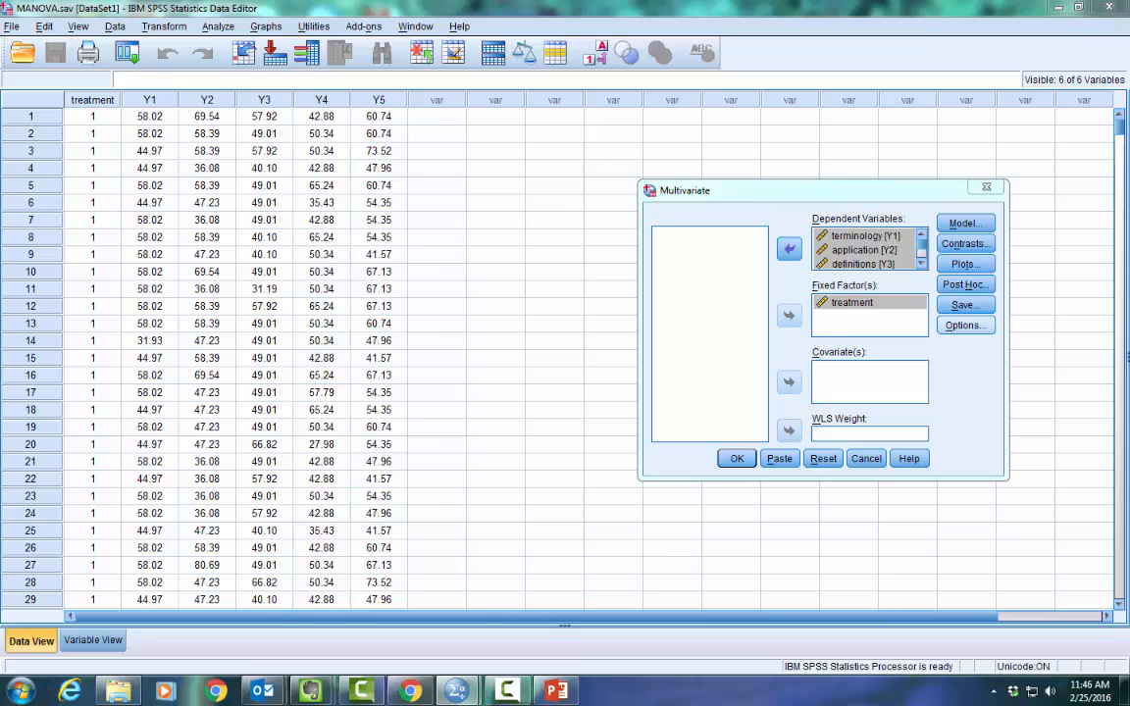
Include descriptive statistics, estimates of effect size and homogeneity tests in the multivariate output, and run the analysis.
left_click(964, 325)
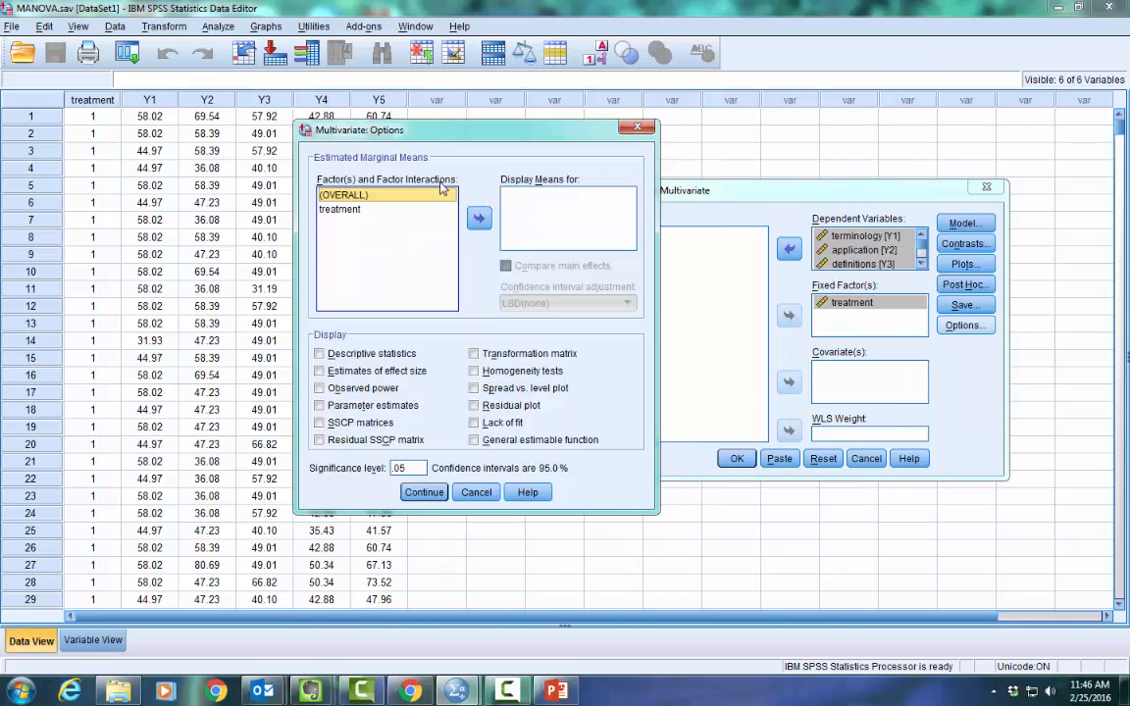
left_click(320, 354)
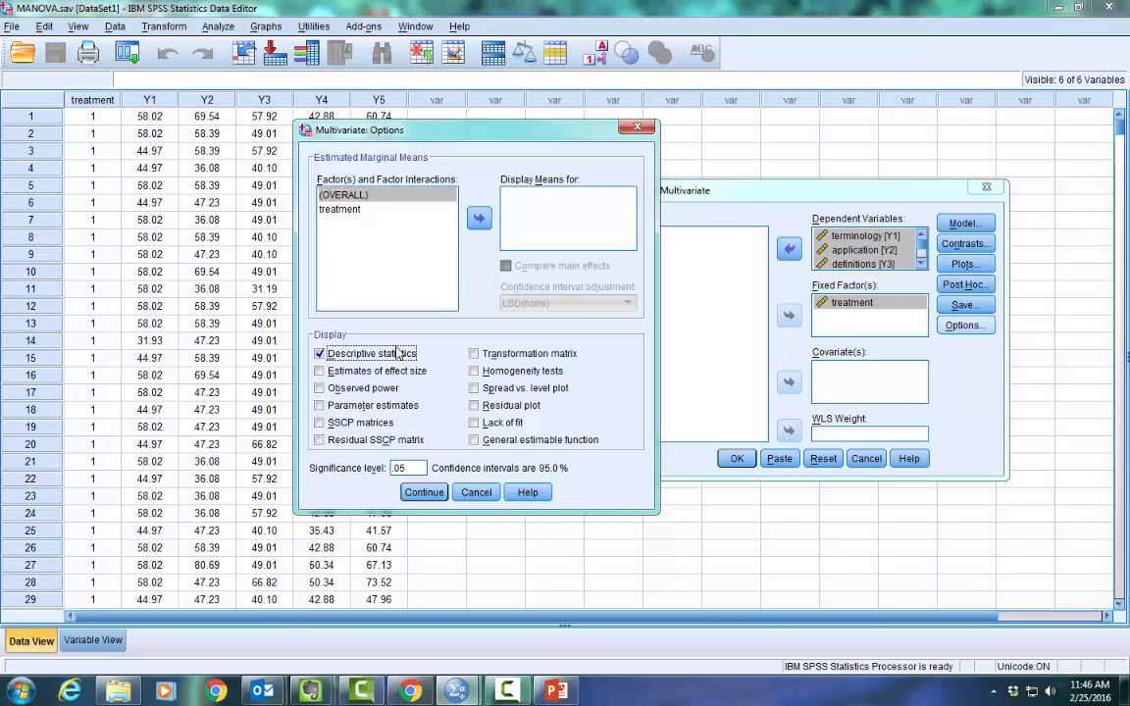
left_click(320, 371)
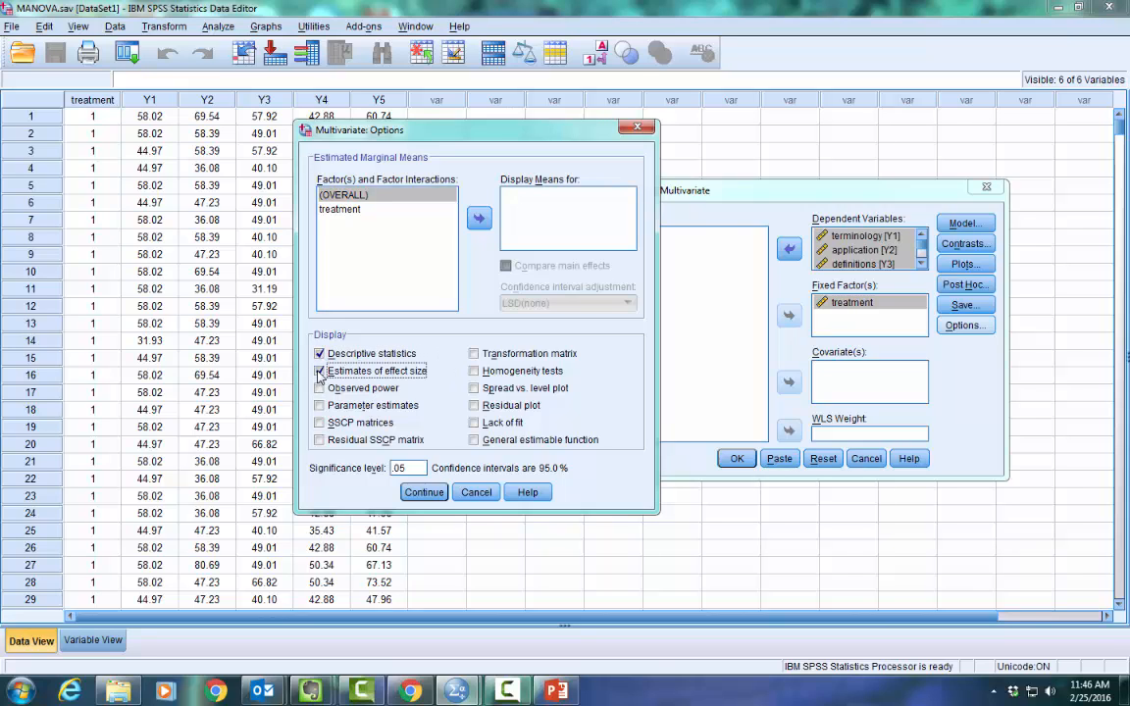
left_click(474, 371)
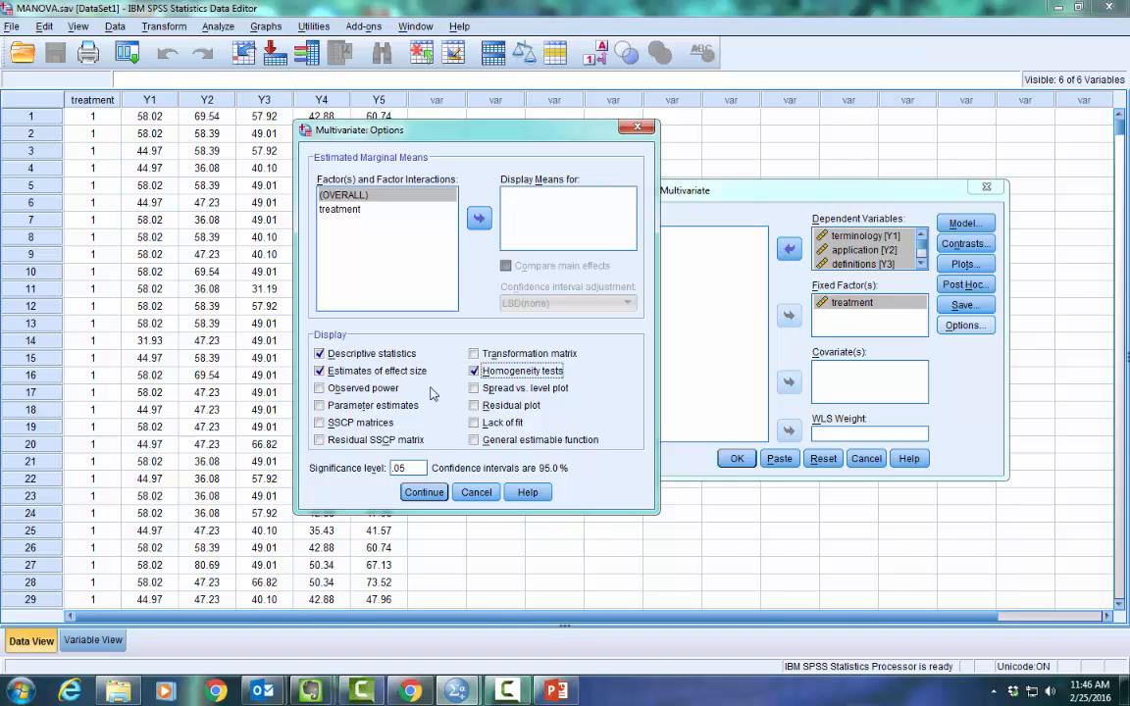
left_click(422, 491)
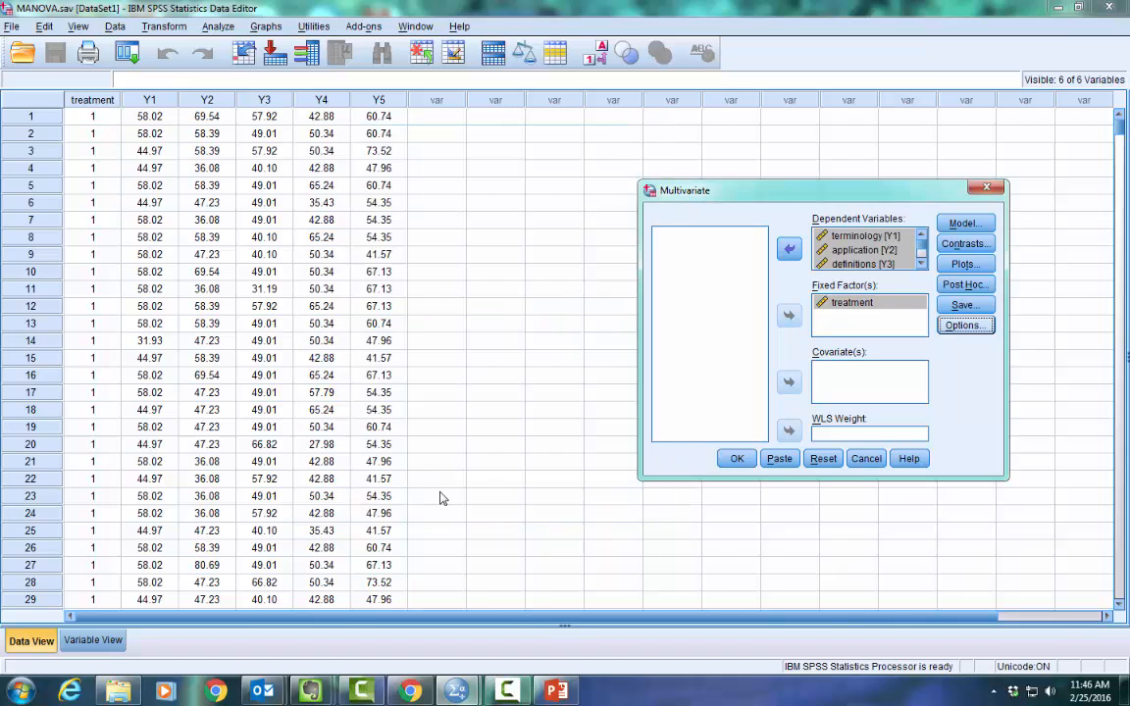
left_click(750, 465)
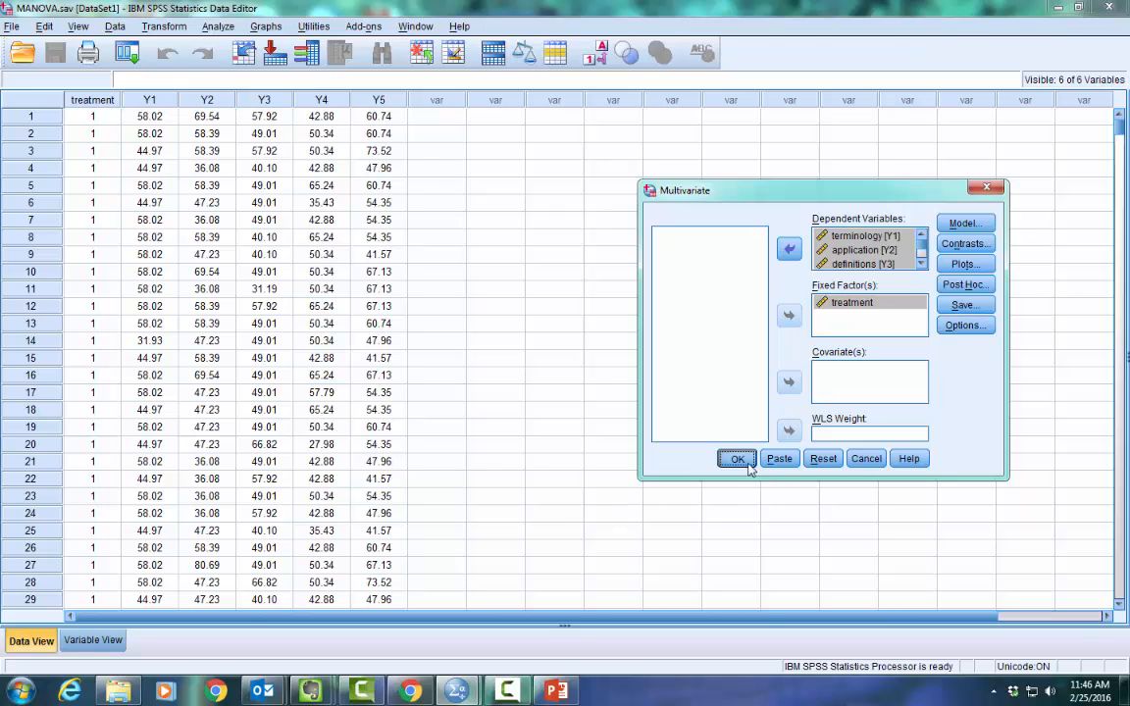
Examine the output tables for descriptives, Box's test, multivariate tests, Levene's test and between-subjects effects.
scroll(714, 449, "down", 5)
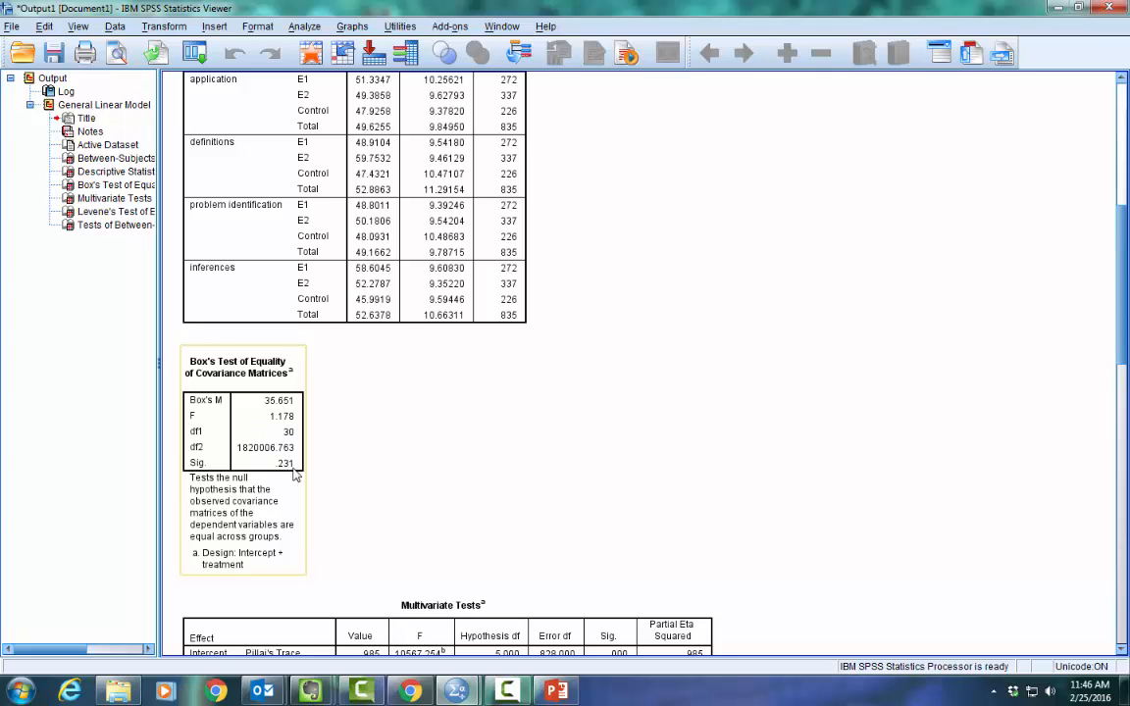
scroll(446, 474, "down", 5)
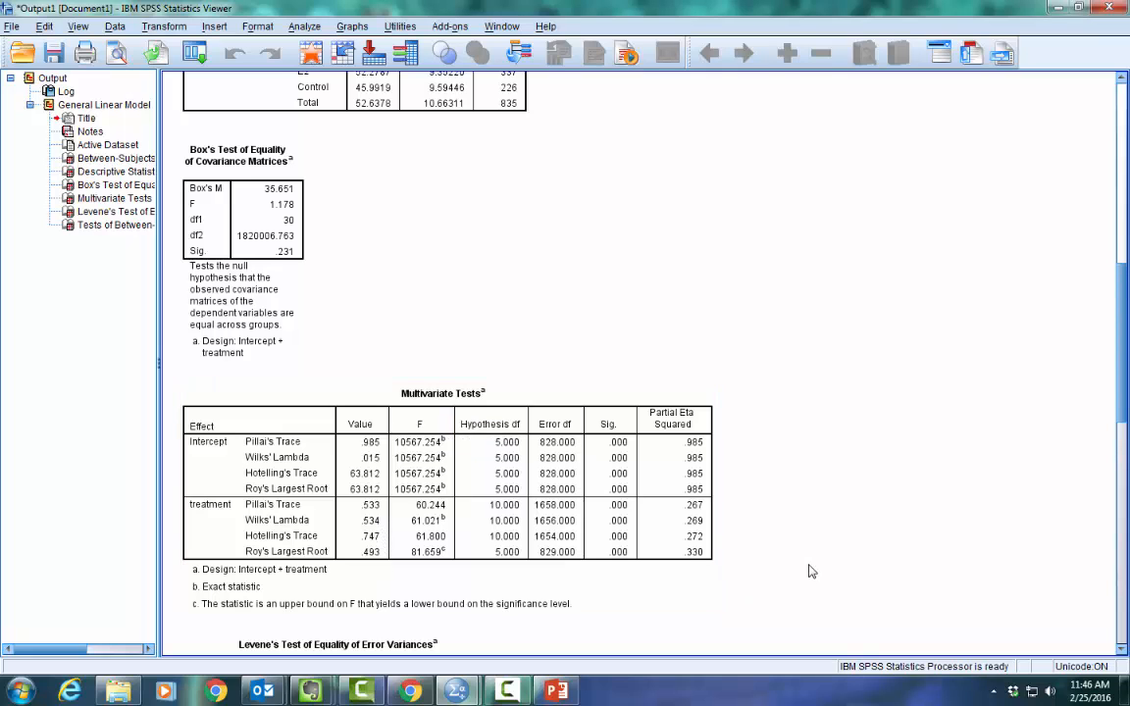
scroll(810, 570, "down", 3)
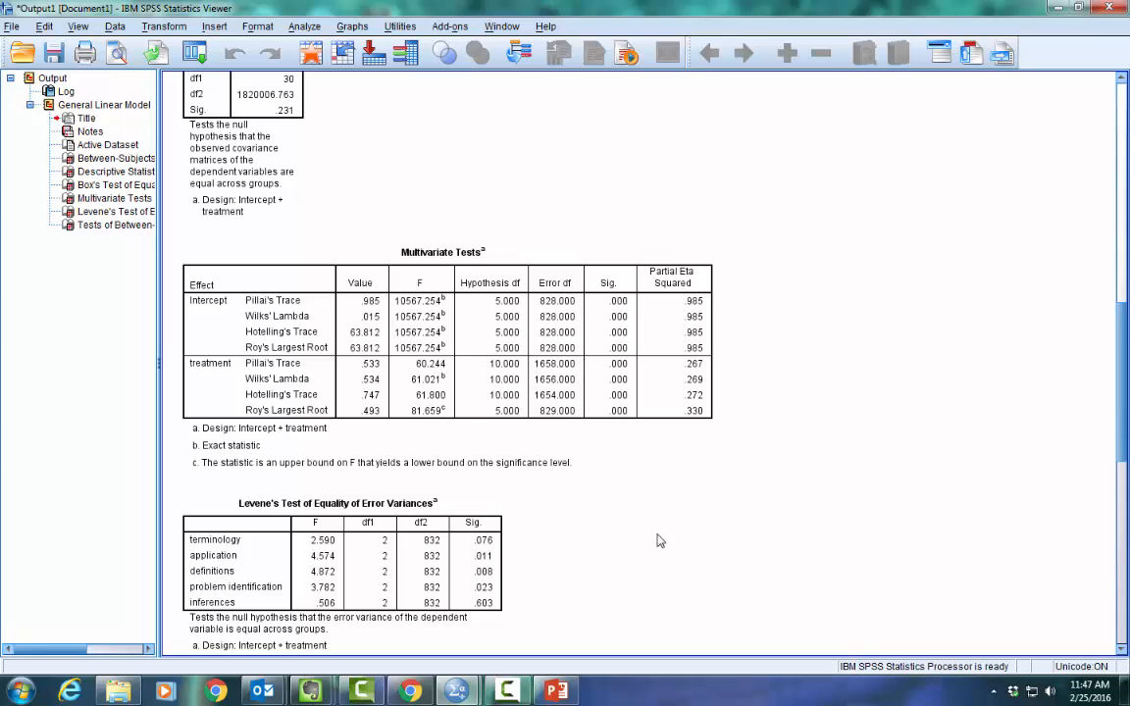
scroll(660, 540, "down", 3)
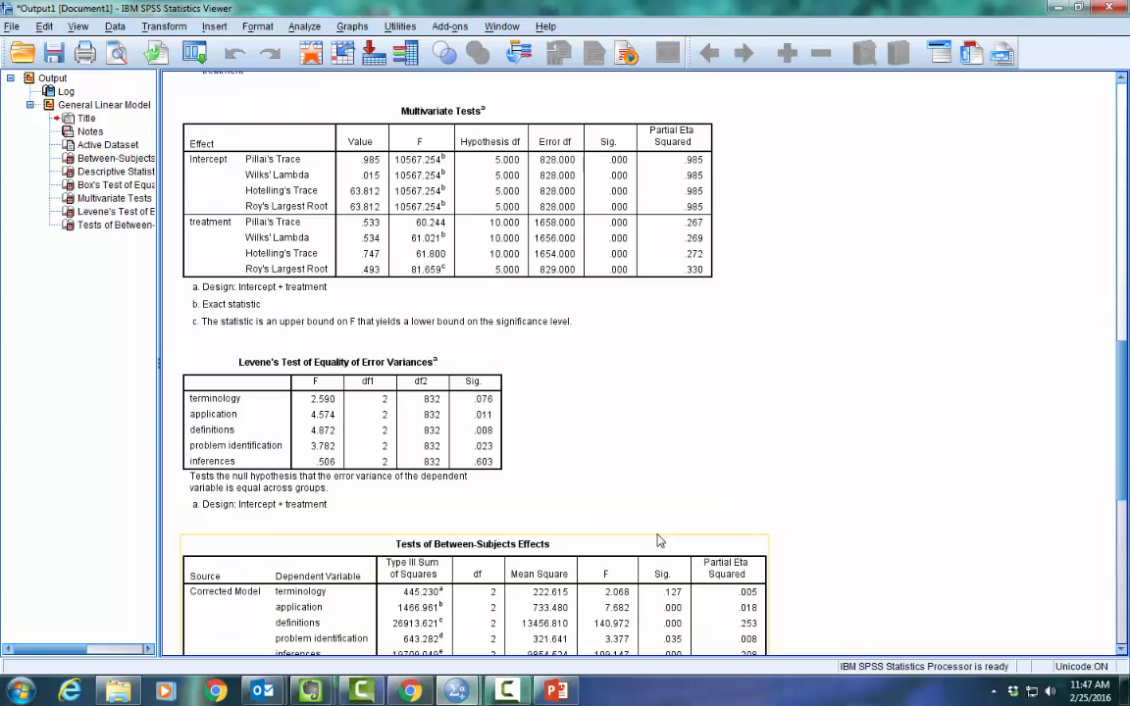
scroll(660, 541, "down", 7)
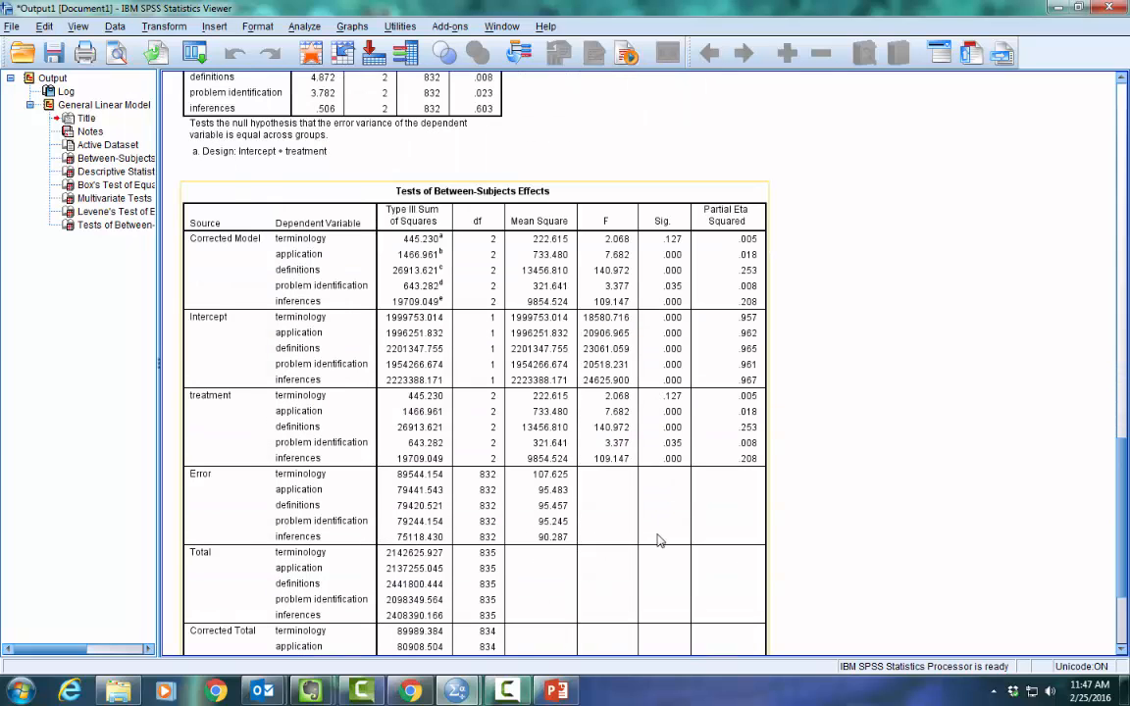
scroll(659, 540, "down", 2)
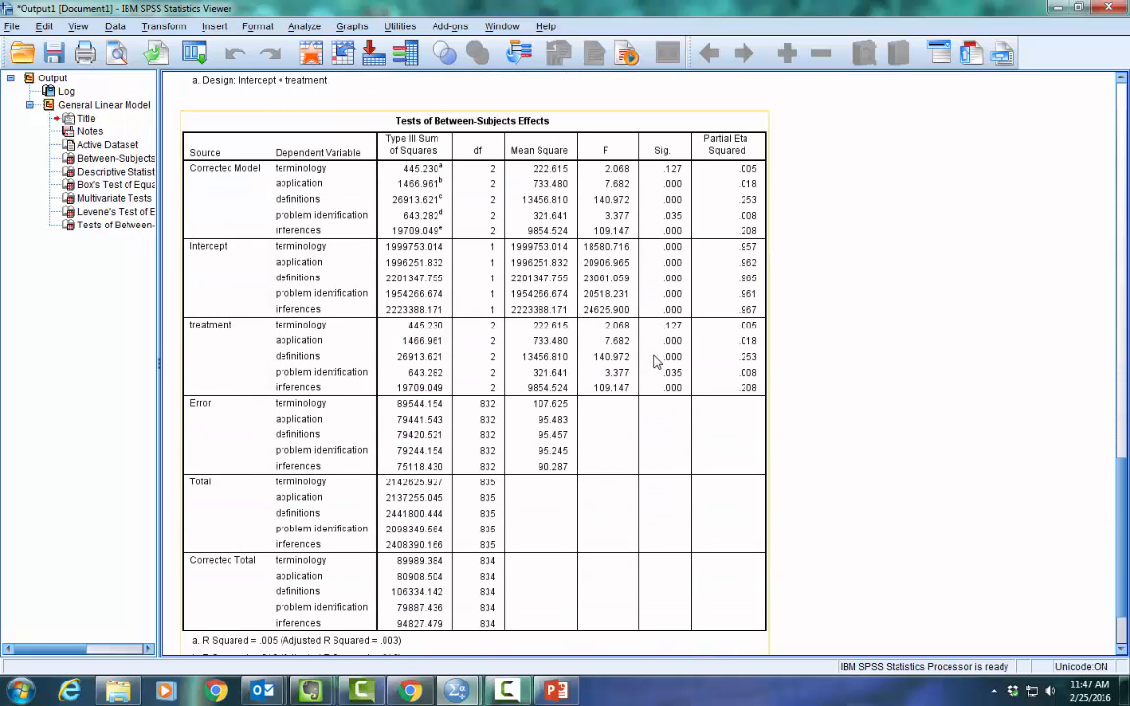
scroll(843, 520, "down", 2)
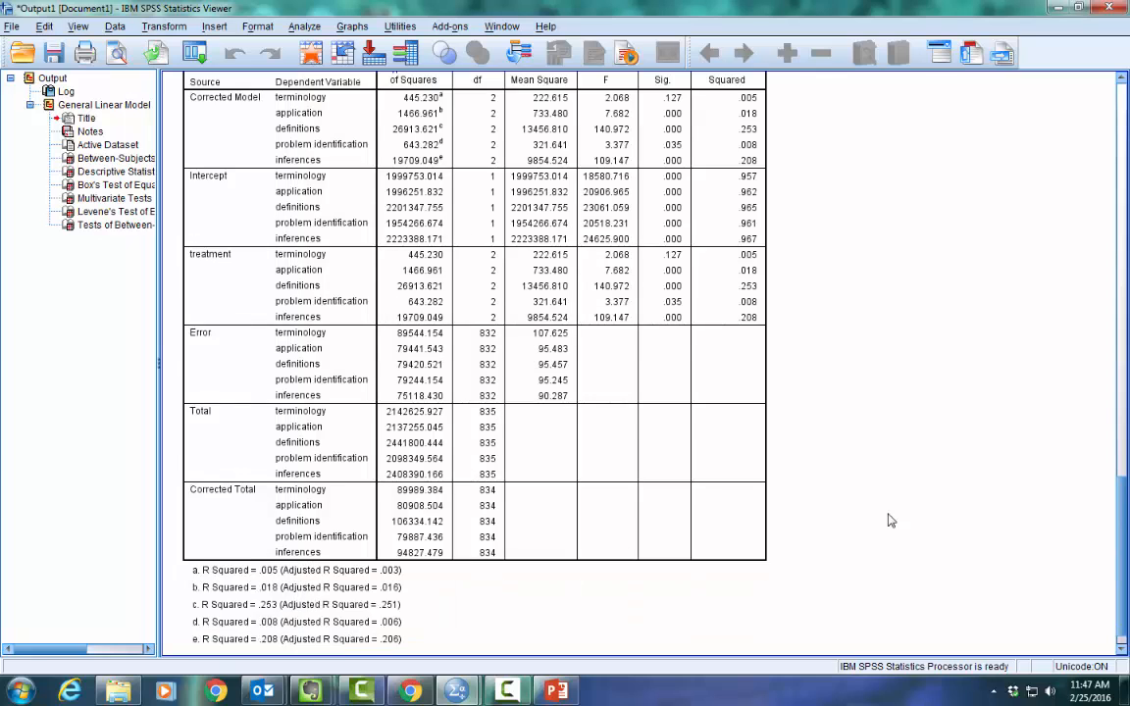
scroll(889, 521, "up", 3)
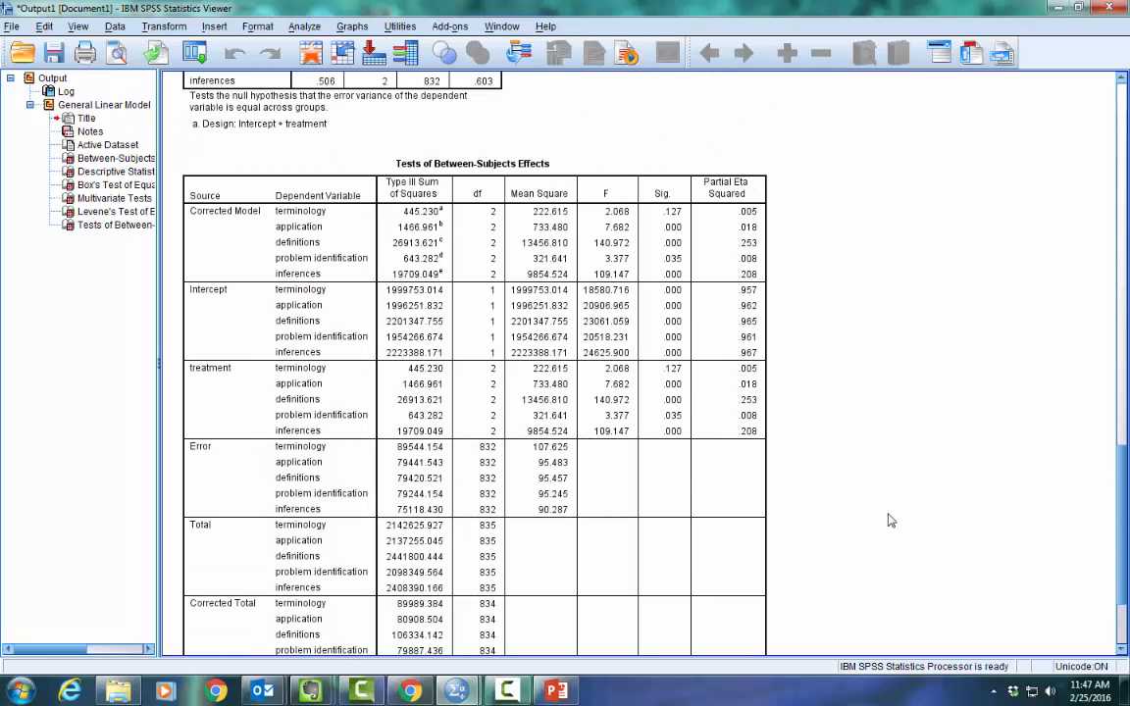
scroll(889, 520, "up", 6)
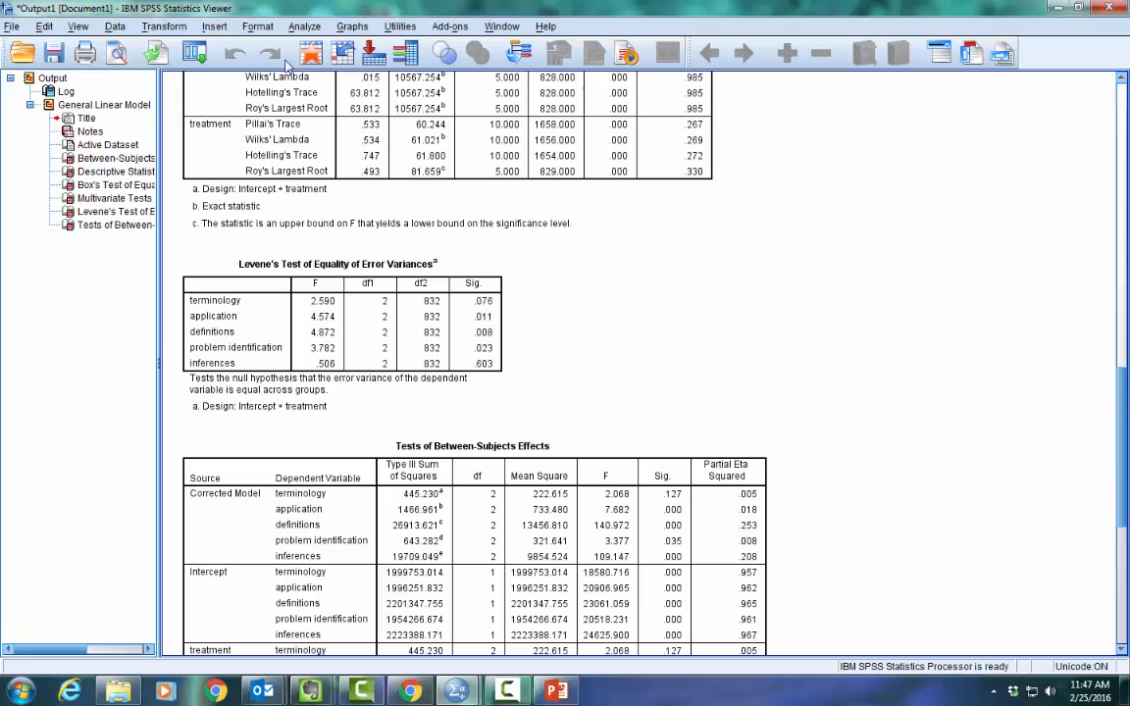
Start a discriminant analysis with treatment as the grouping variable.
left_click(303, 29)
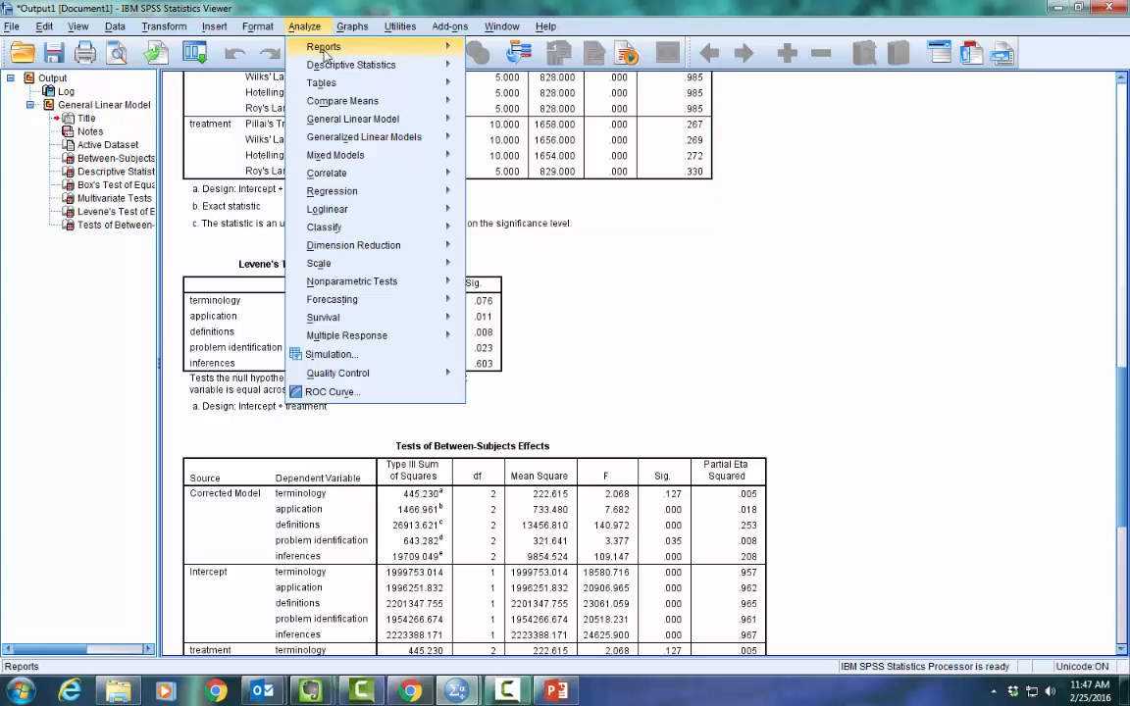
mouse_move(374, 226)
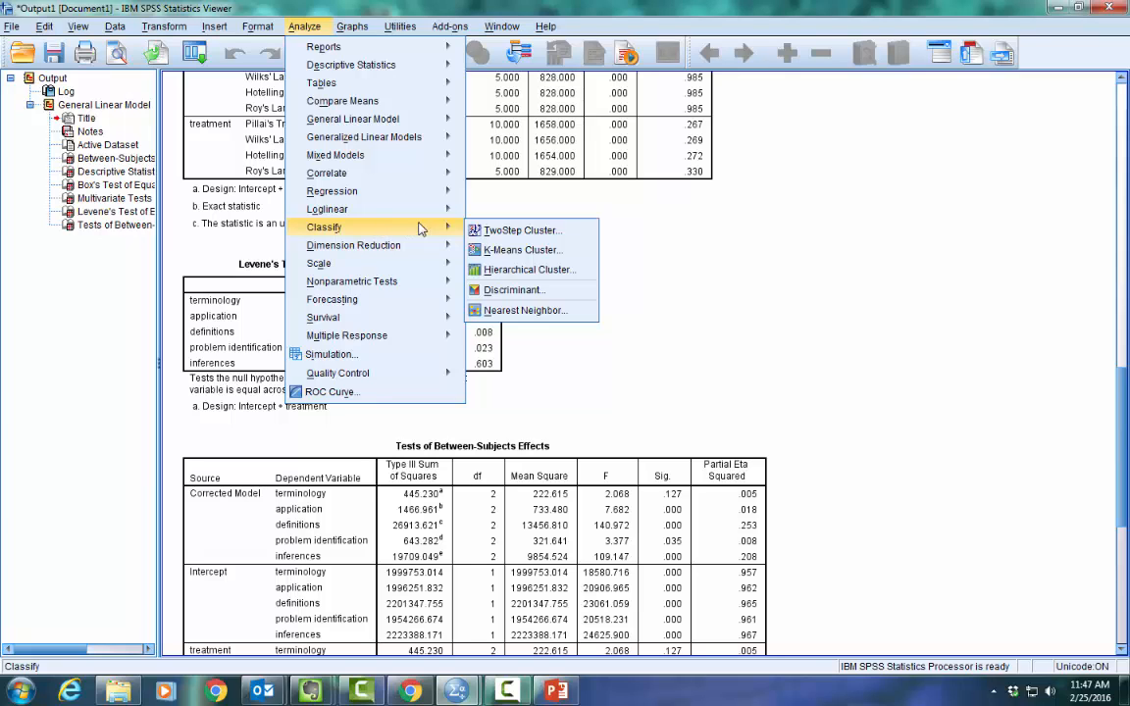
left_click(532, 289)
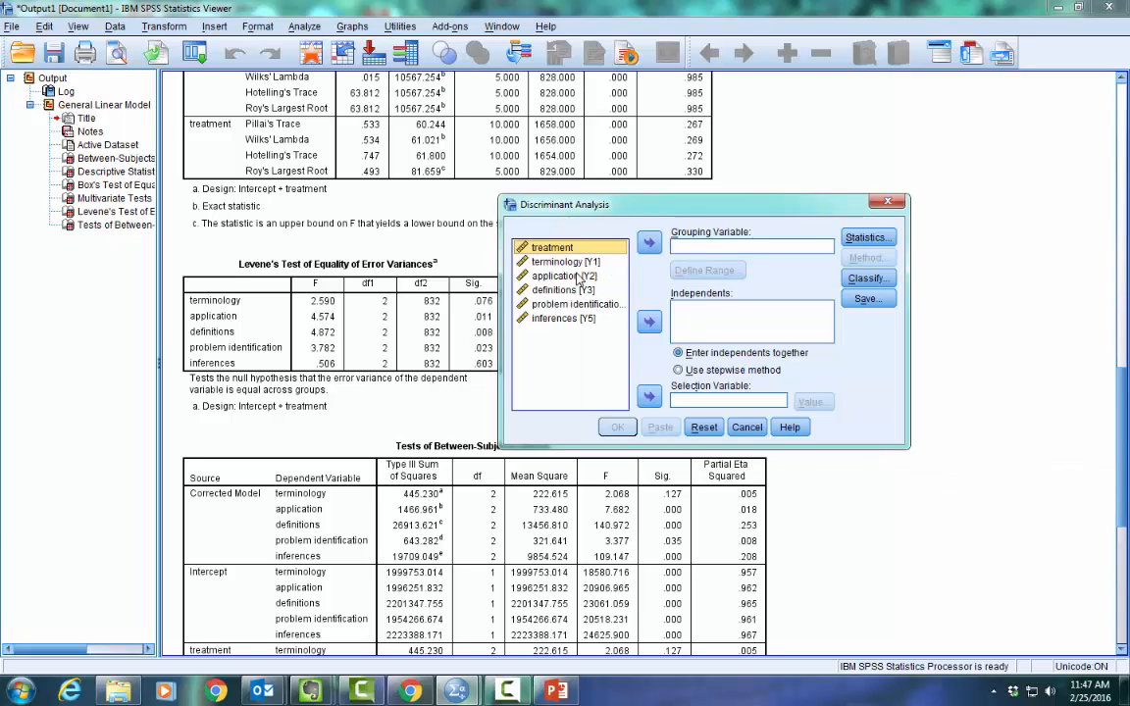
left_click(649, 242)
Define the range of the treatment grouping variable with minimum 1 and maximum 3.
left_click(690, 271)
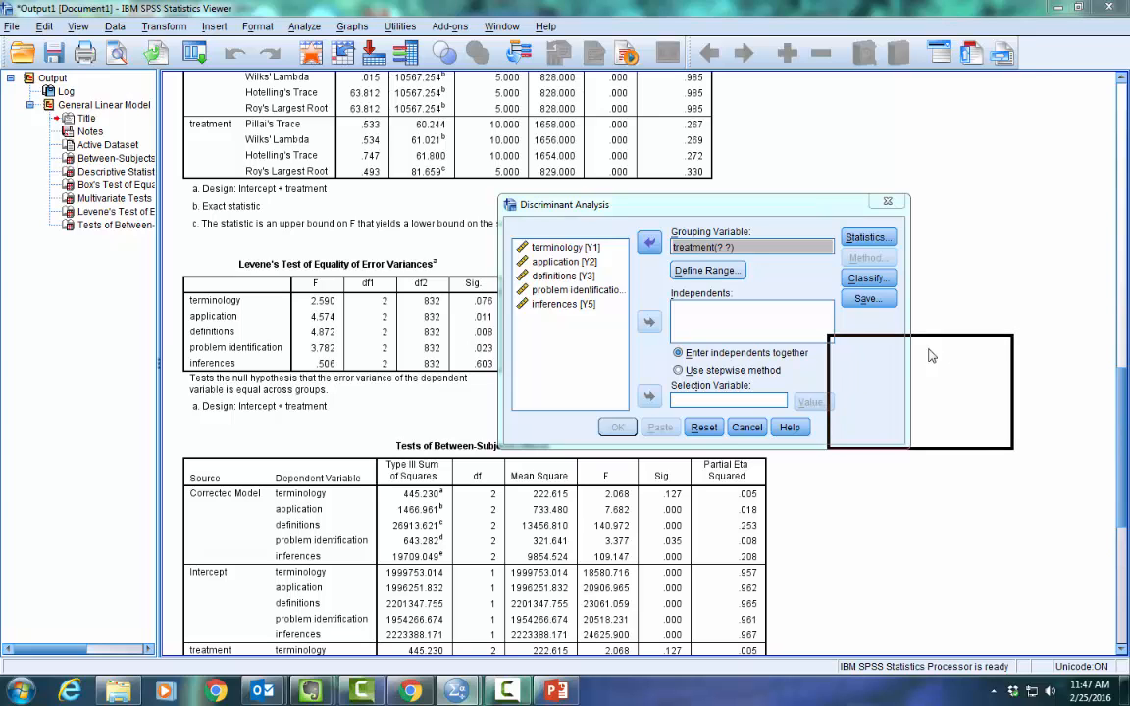
type("1")
left_click(910, 404)
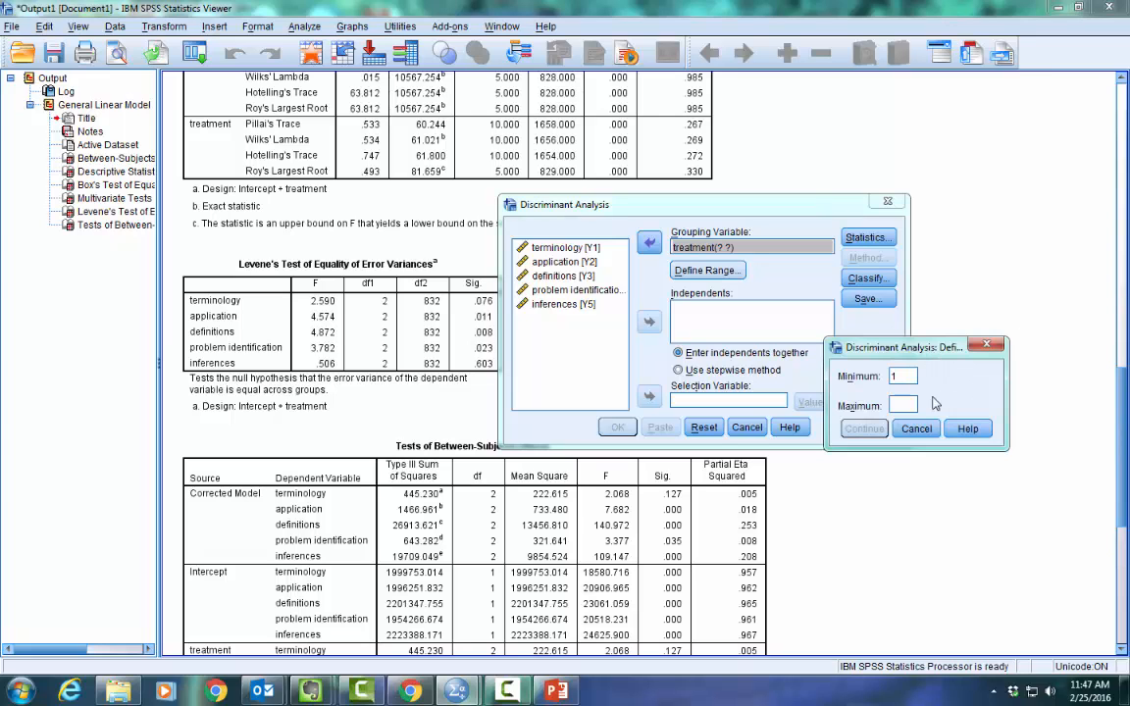
type("3")
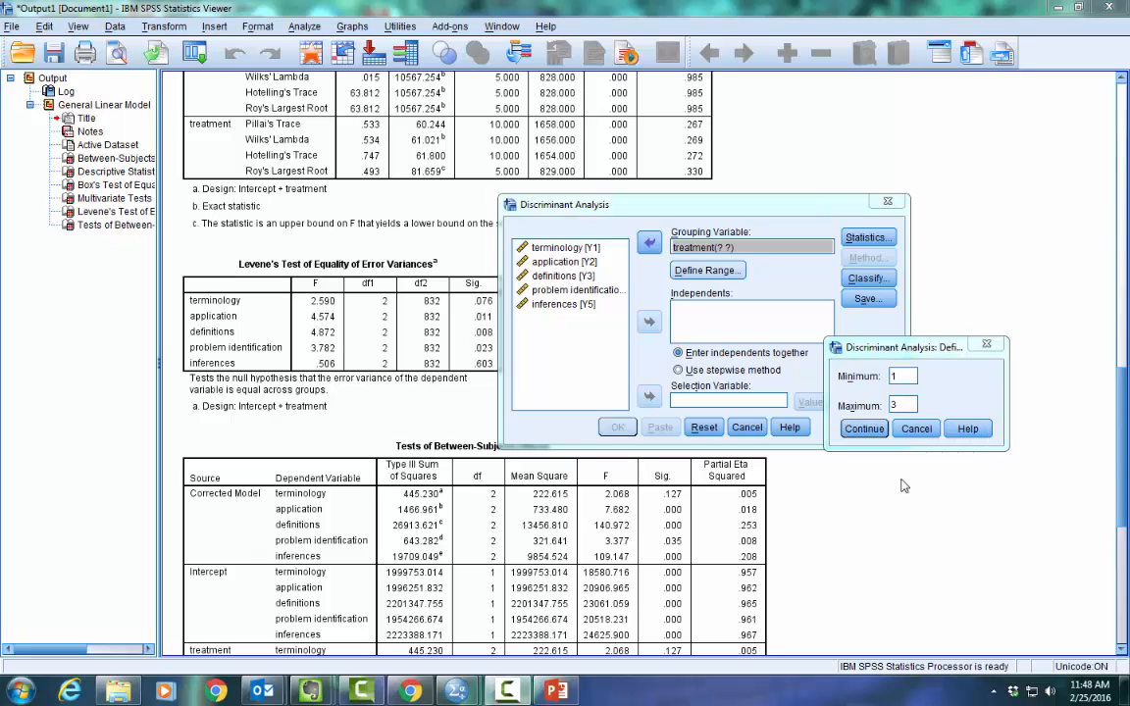
left_click(863, 428)
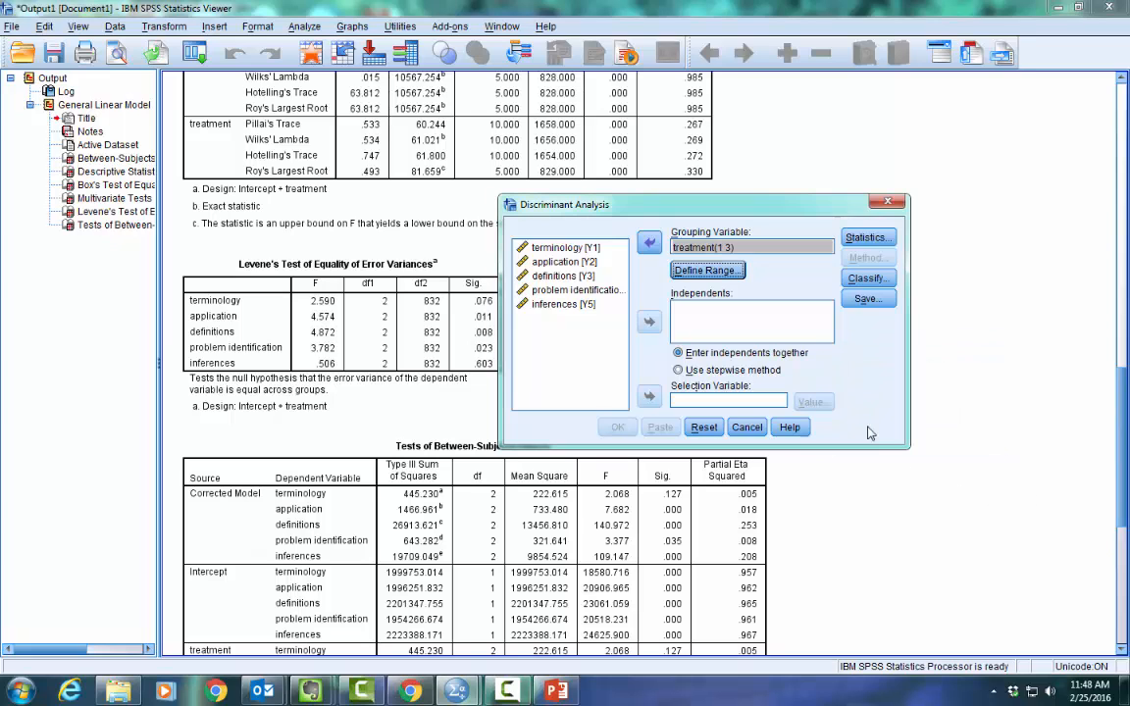
Add terminology, application, definitions, problem identification and inferences (Y1 to Y5) as the independents of the discriminant analysis.
left_click(554, 251)
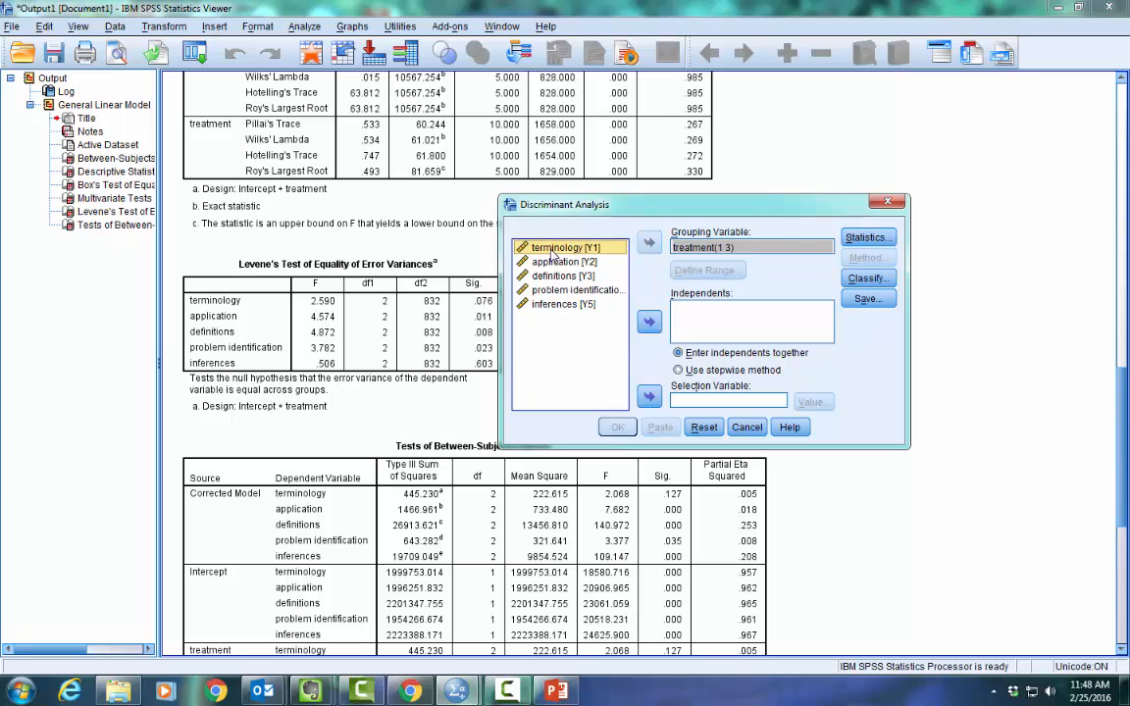
key("shift+Down")
key("shift+Down")
key("shift+Down")
key("shift+Down")
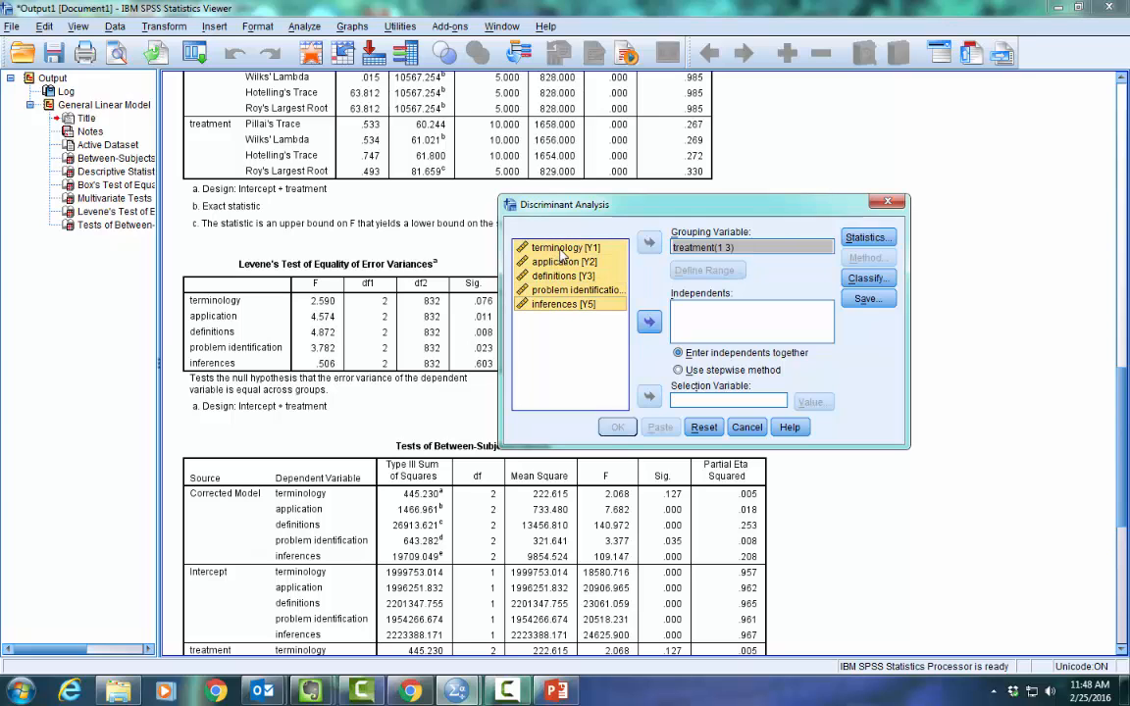
left_click(649, 321)
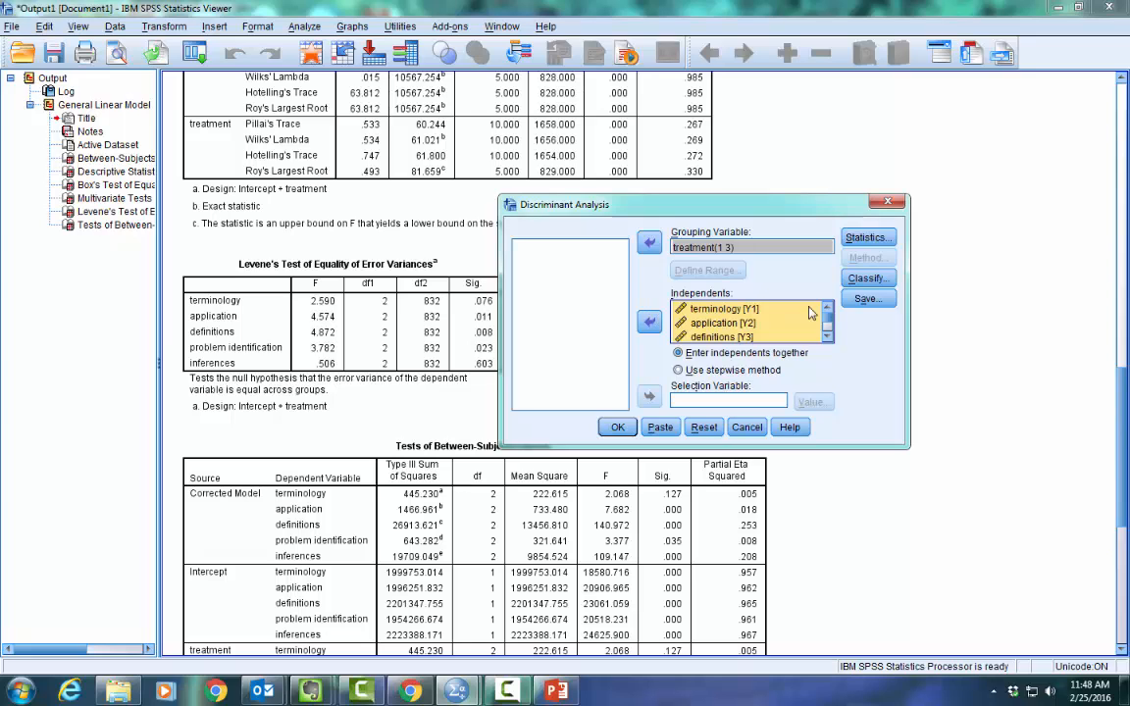
Request a combined-groups plot in the discriminant classification options and run the analysis.
left_click(863, 280)
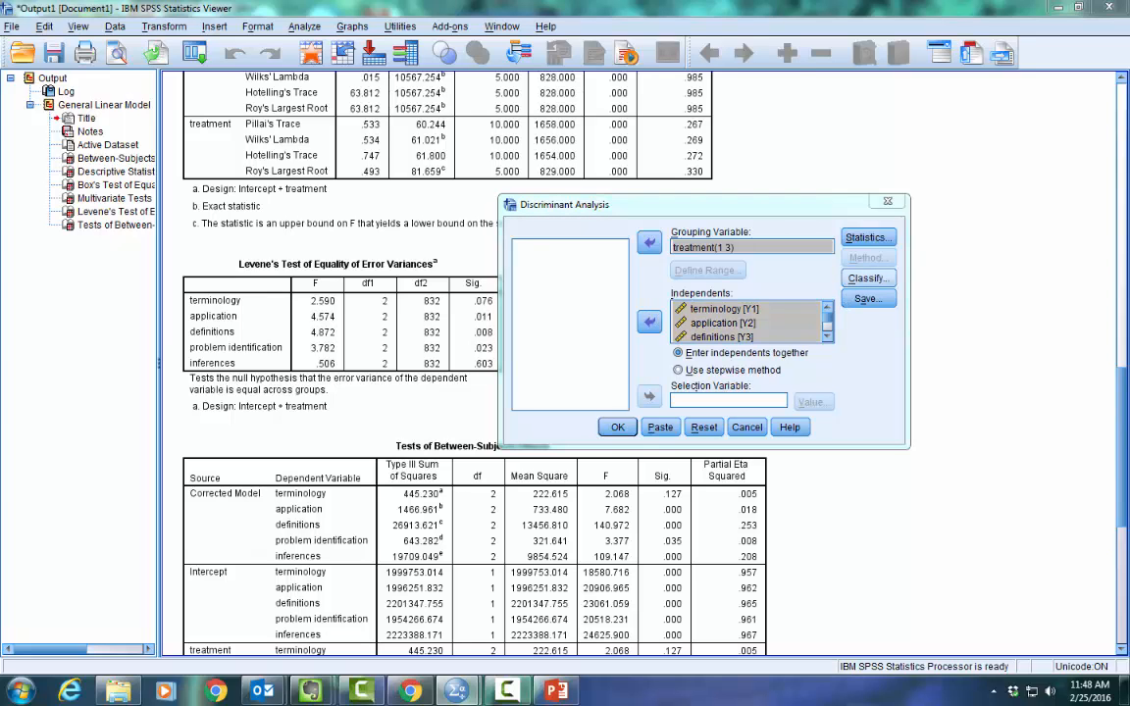
left_click(867, 299)
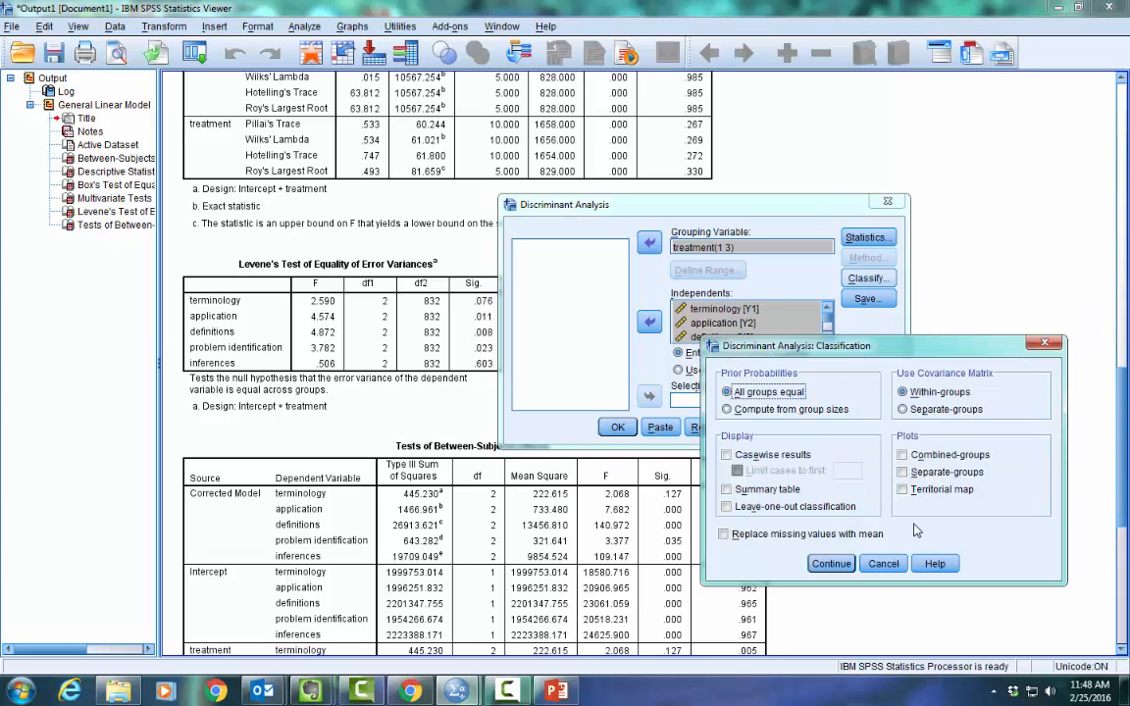
left_click(903, 455)
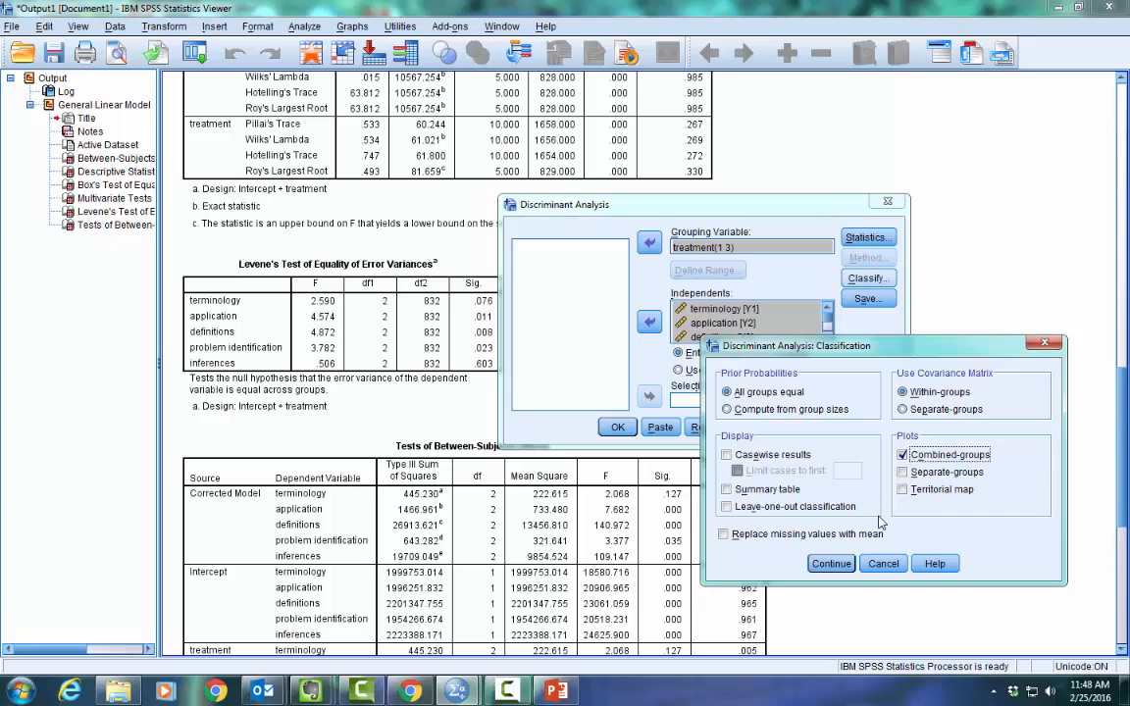
left_click(845, 565)
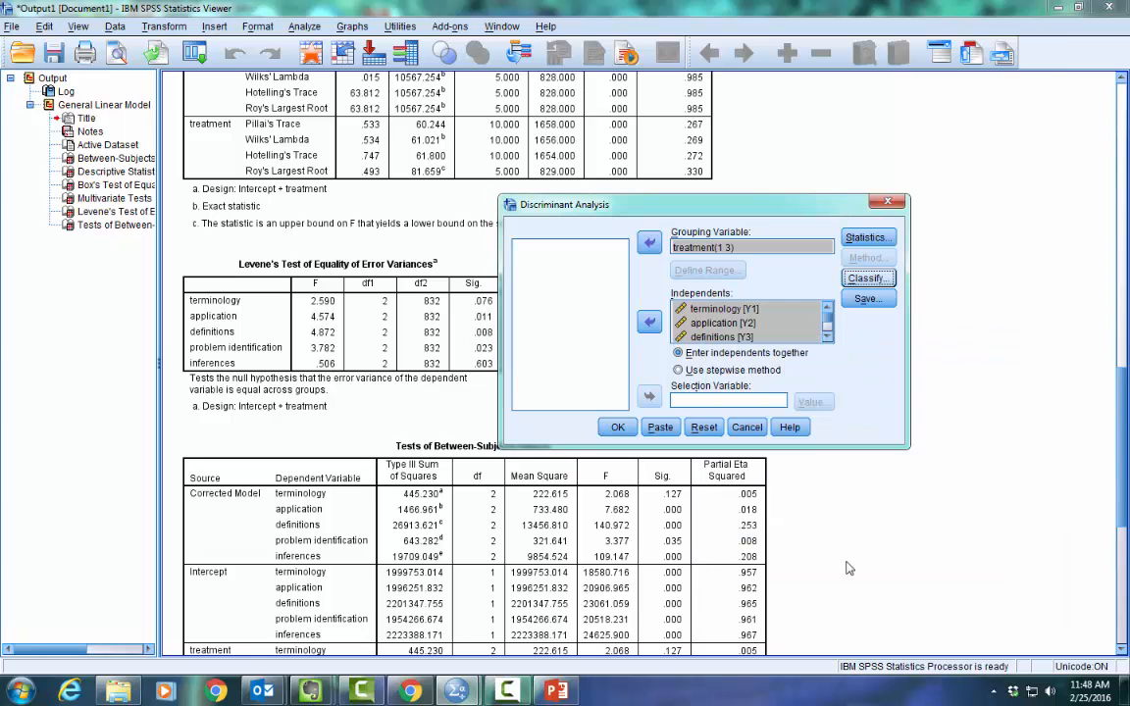
left_click(618, 427)
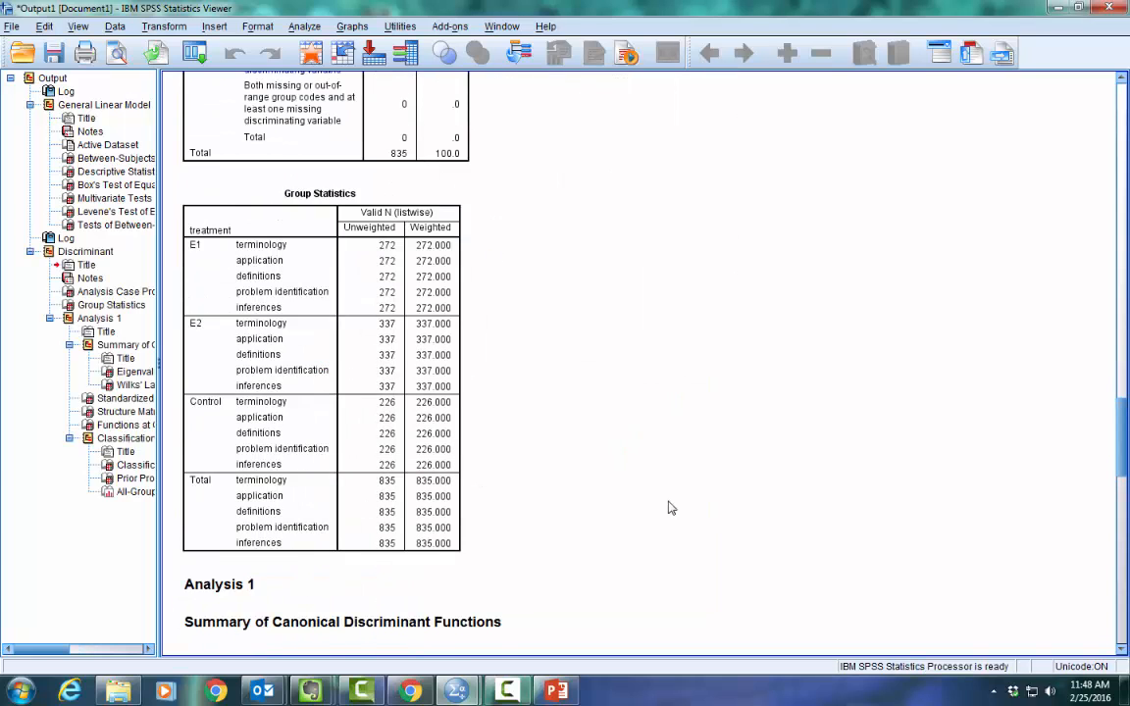
Examine the discriminant output for eigenvalues, Wilks' lambda, standardized function coefficients and the structure matrix.
scroll(670, 507, "down", 2)
scroll(670, 507, "down", 4)
scroll(670, 507, "up", 4)
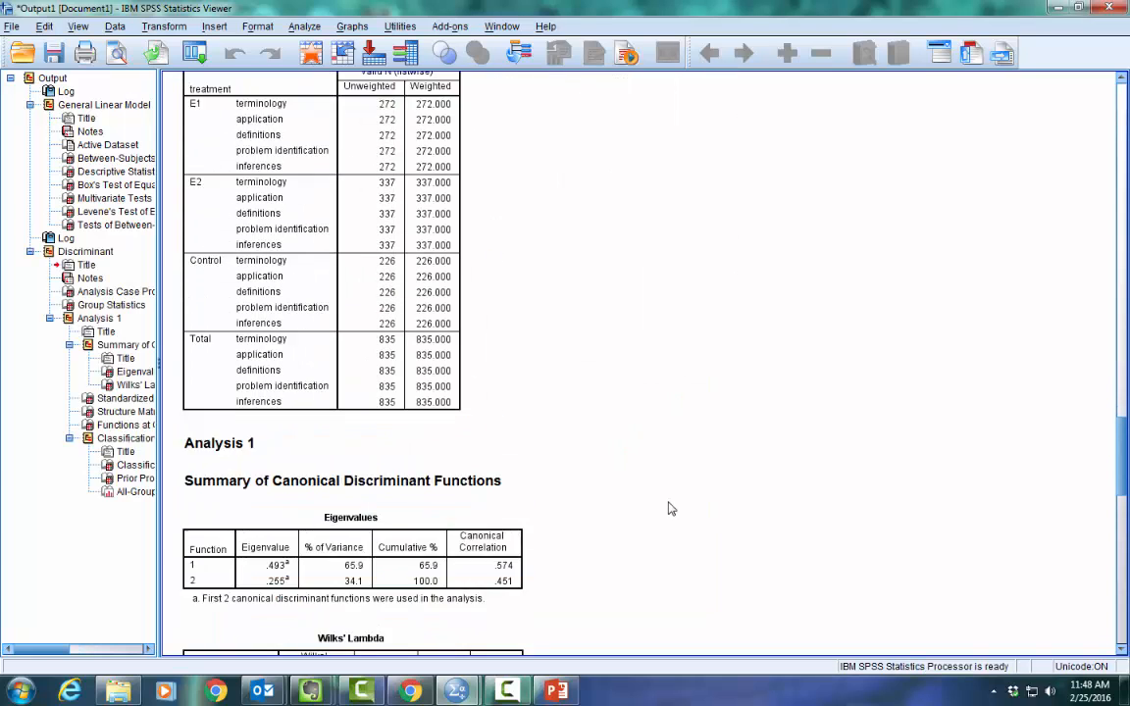
scroll(671, 508, "down", 10)
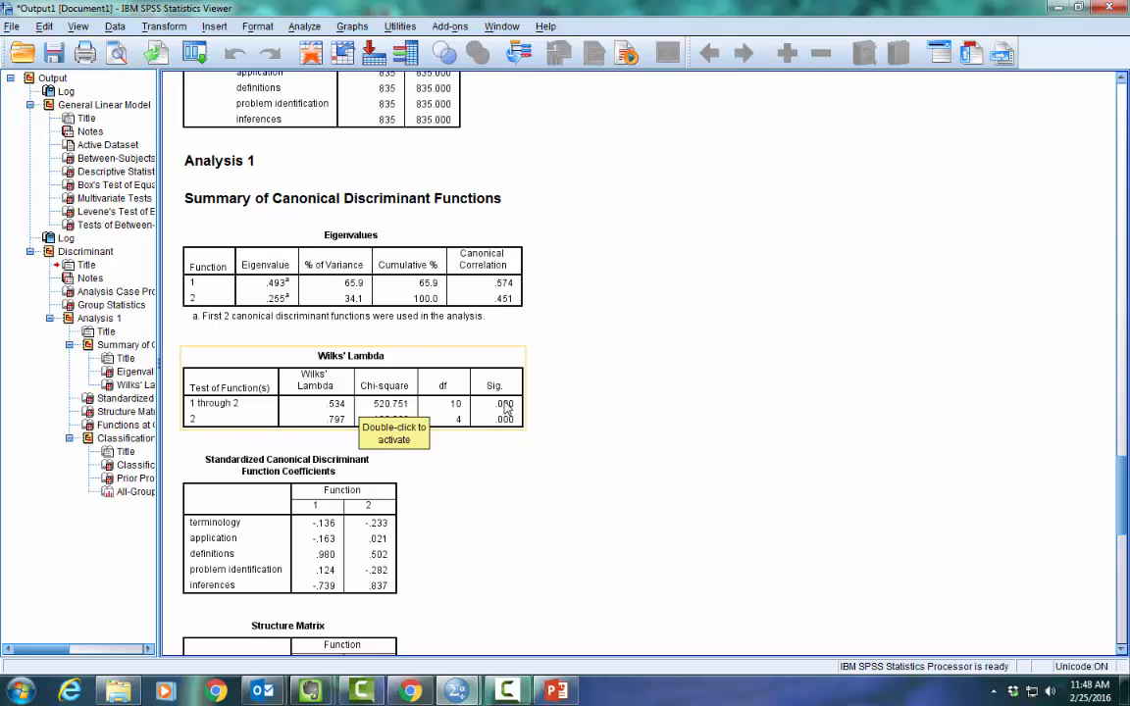
scroll(747, 461, "down", 1)
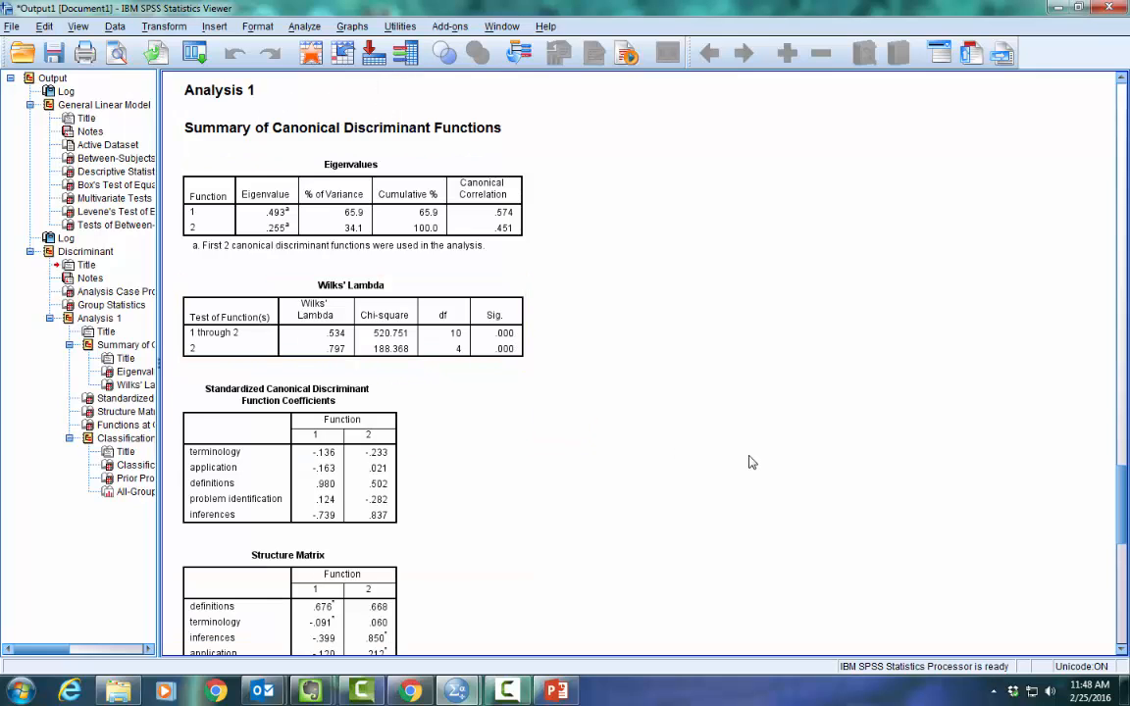
scroll(745, 461, "down", 1)
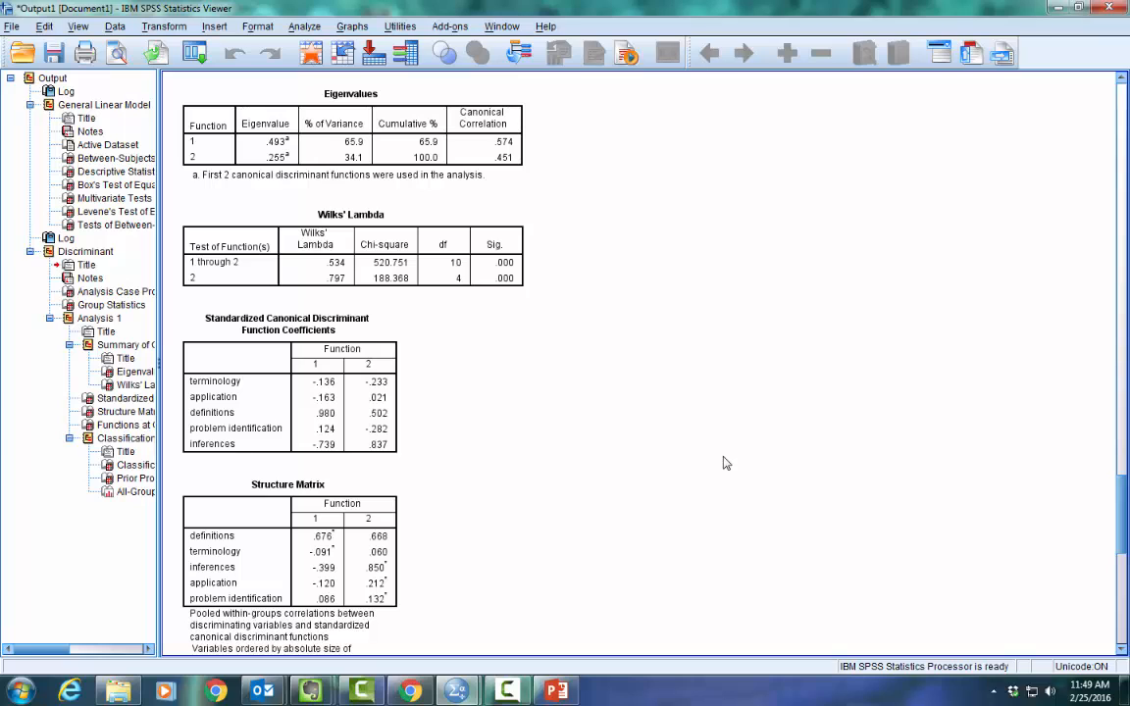
scroll(725, 462, "down", 1)
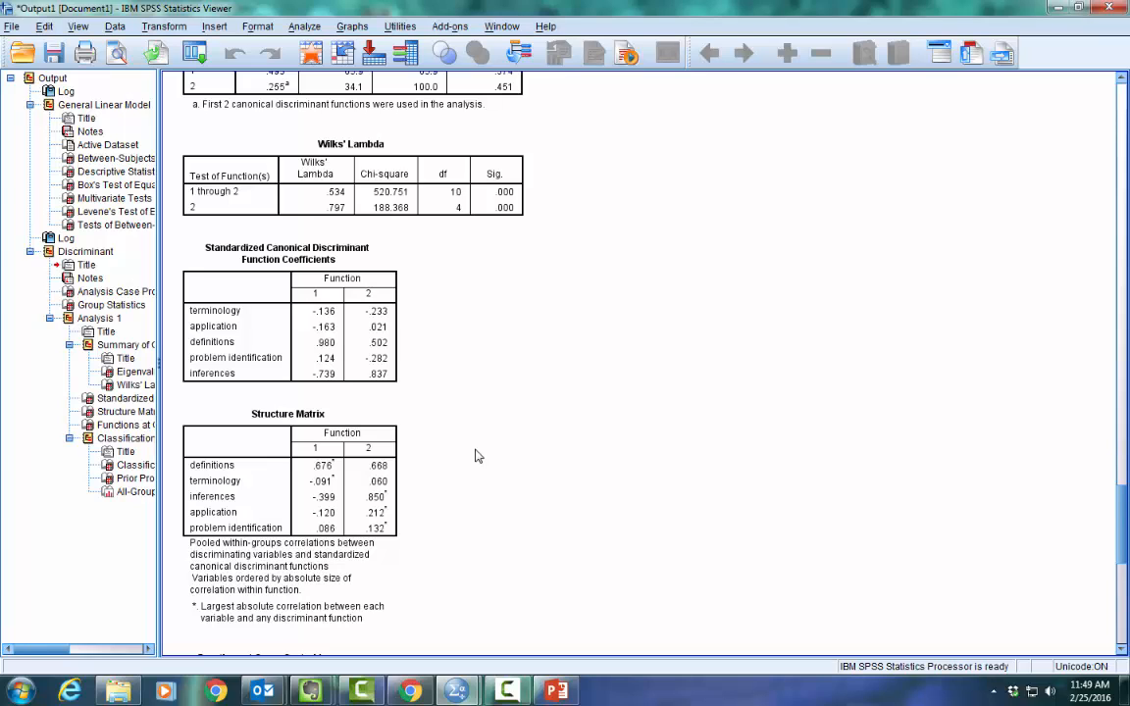
left_click(328, 428)
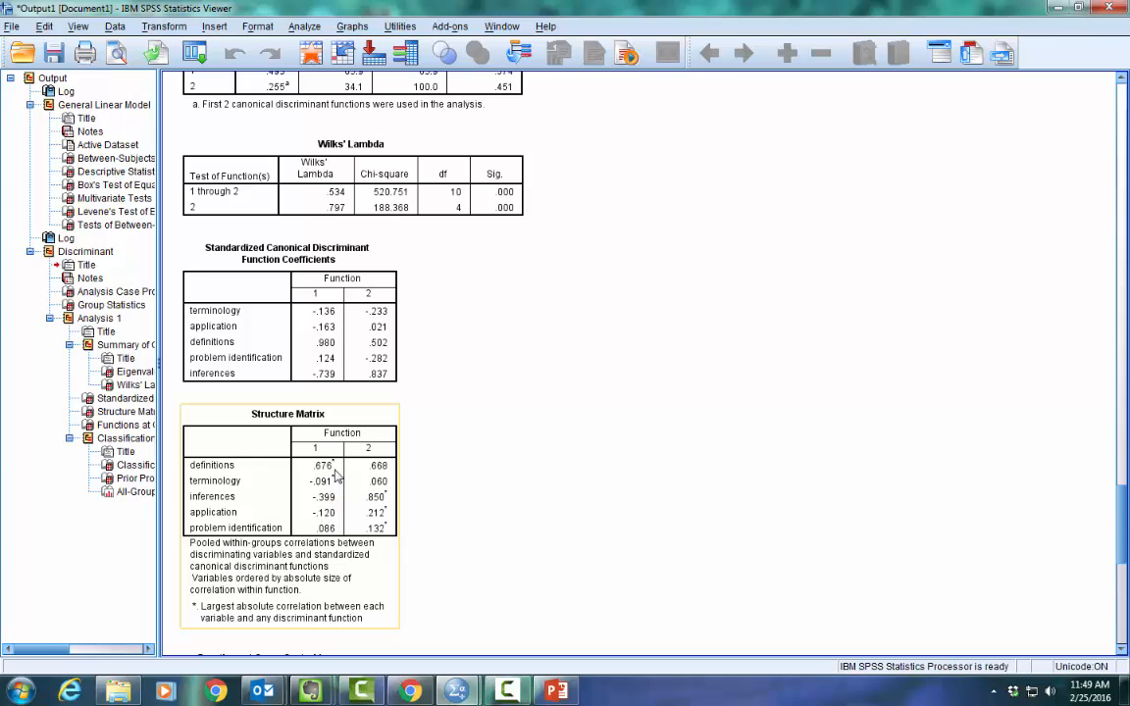
left_click(339, 395)
left_click(304, 345)
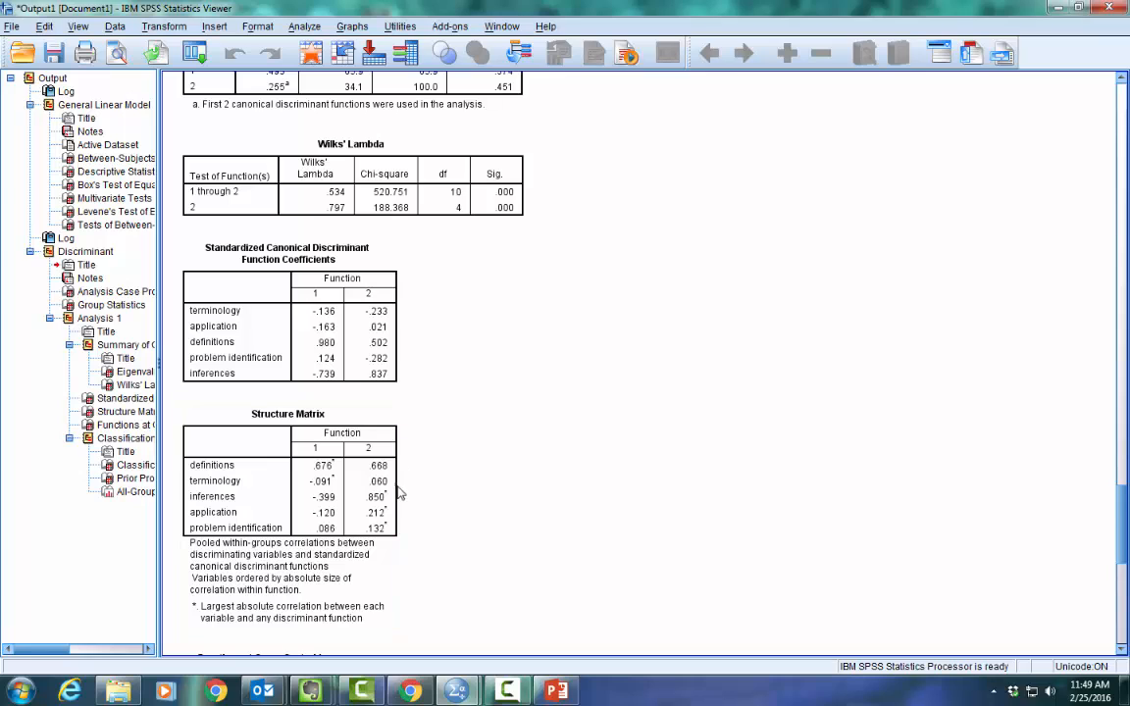
left_click(361, 453)
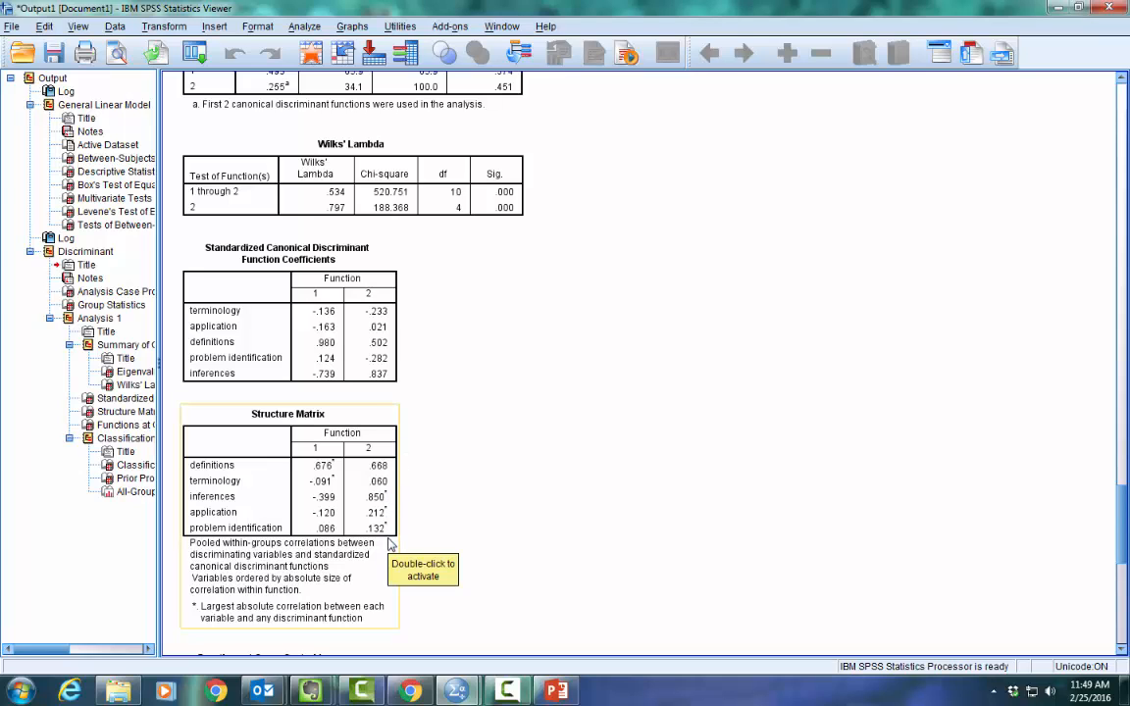
left_click(396, 380)
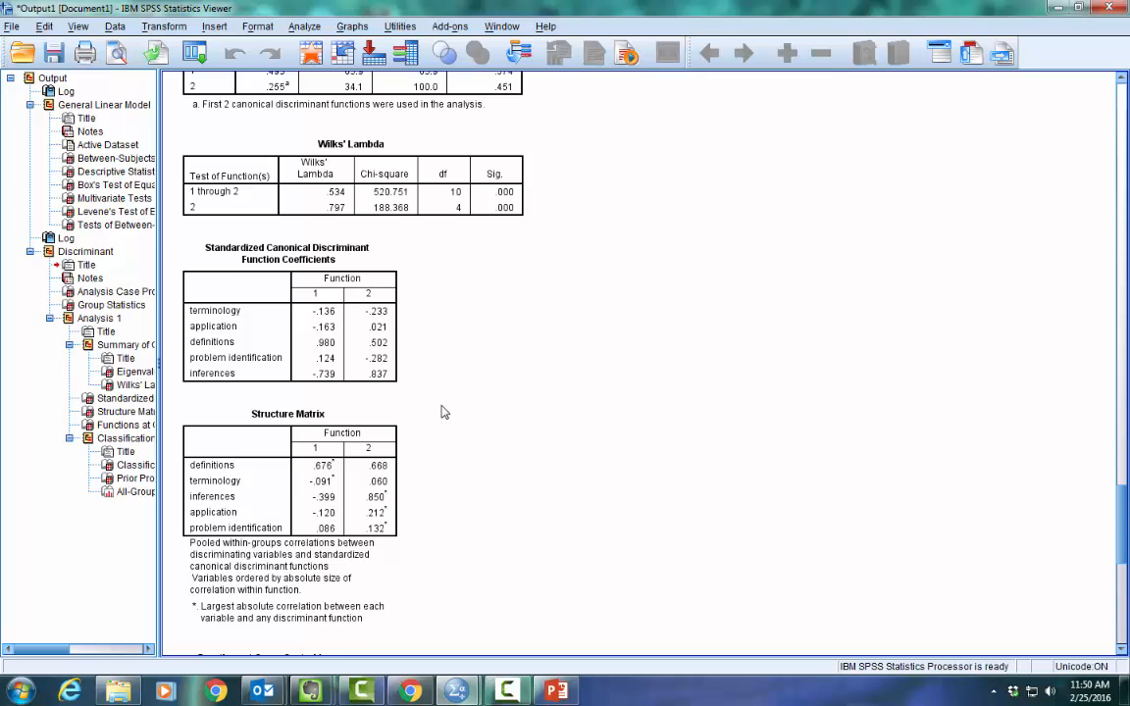
Examine the functions at group centroids, the classification statistics and the combined-groups plot of the canonical discriminant functions.
scroll(441, 412, "down", 6)
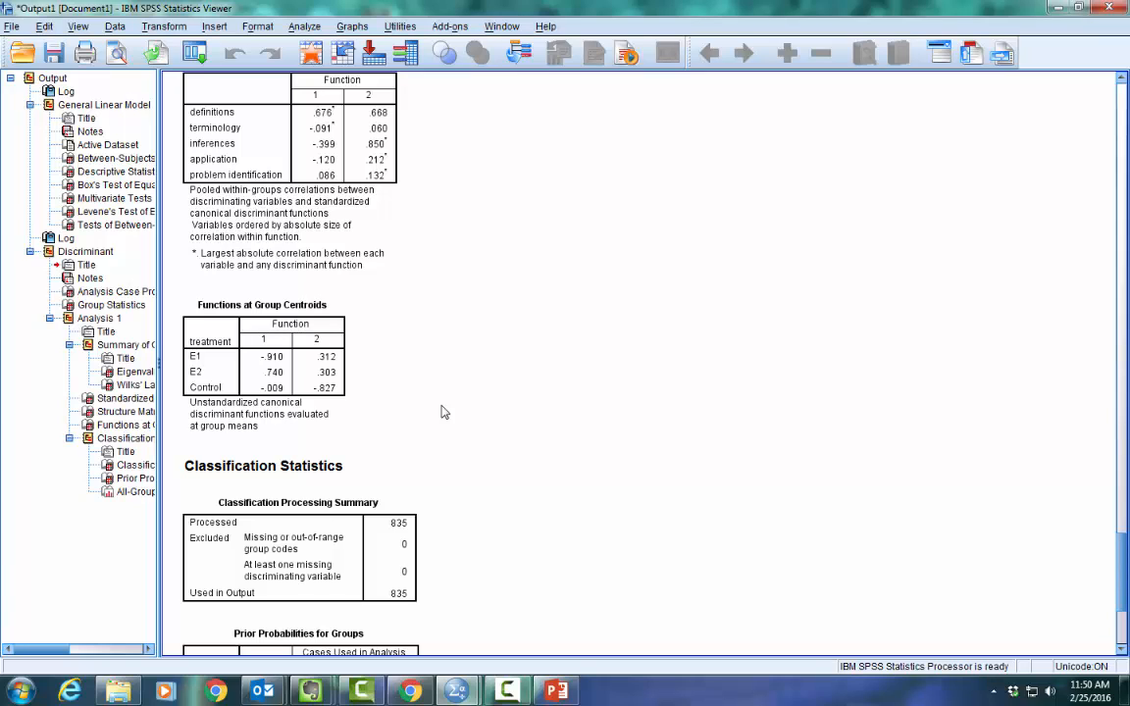
left_click(283, 319)
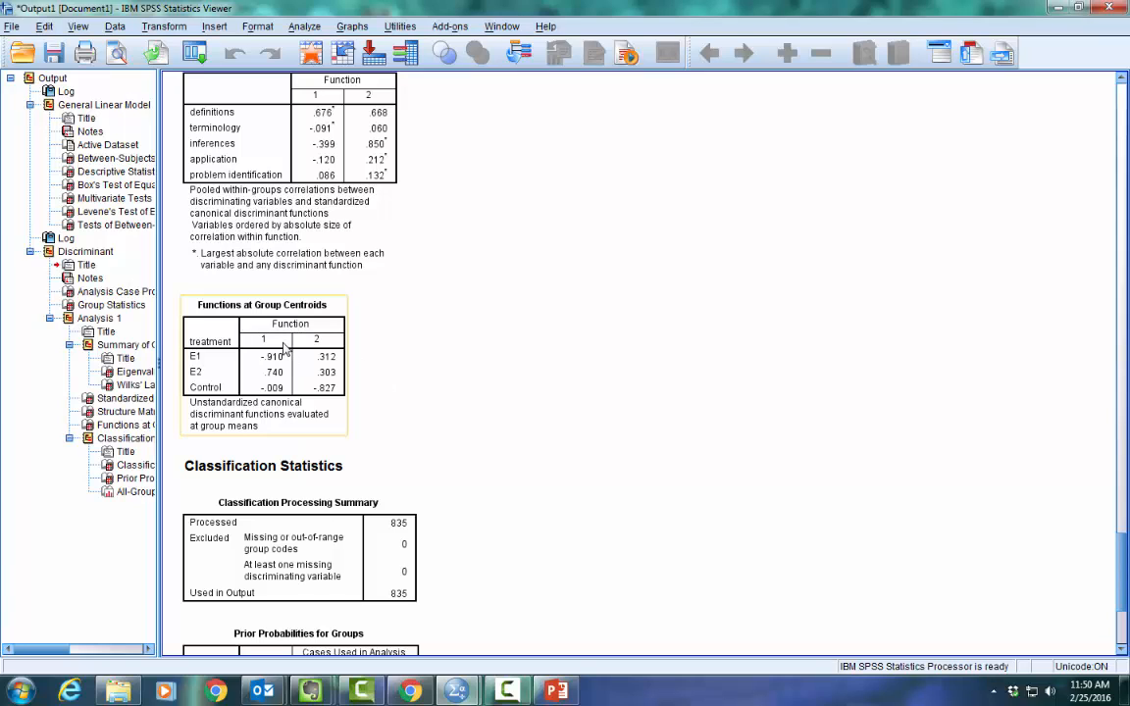
left_click(624, 471)
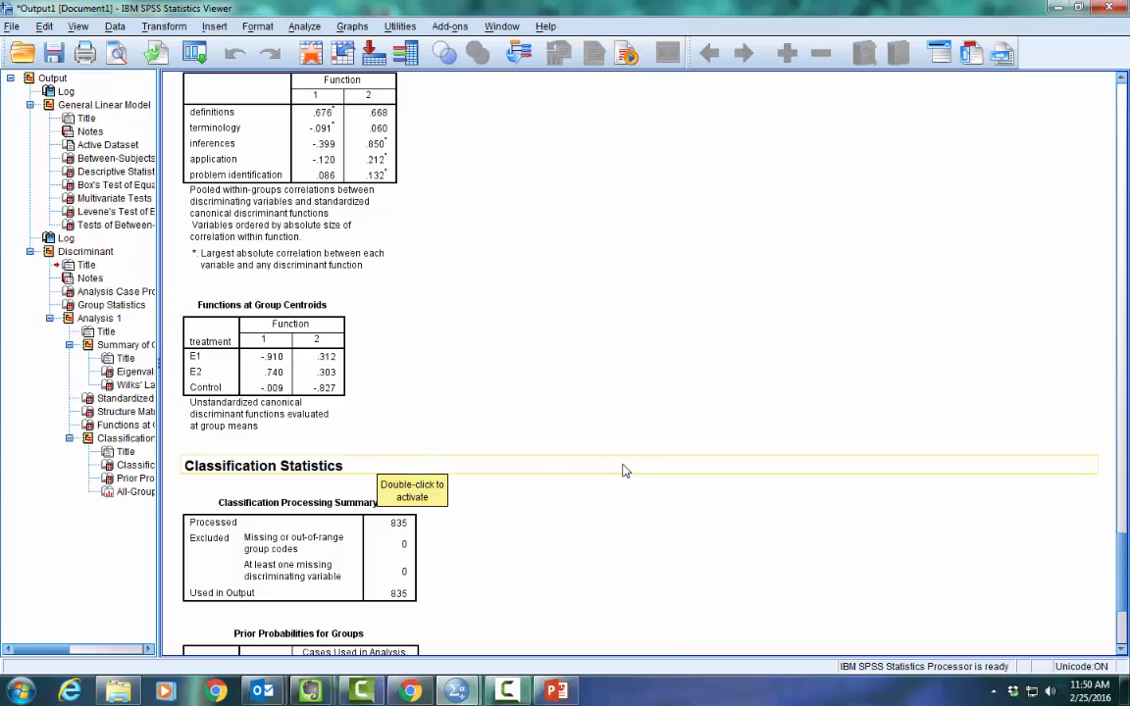
left_click(279, 373)
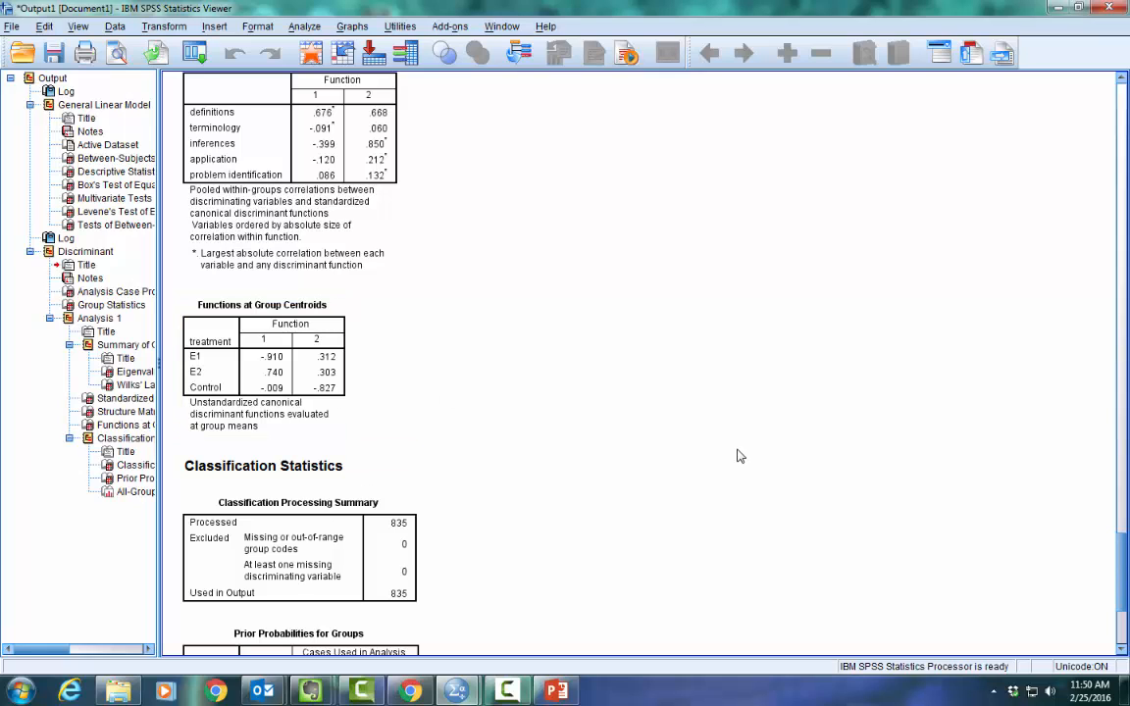
scroll(739, 456, "down", 3)
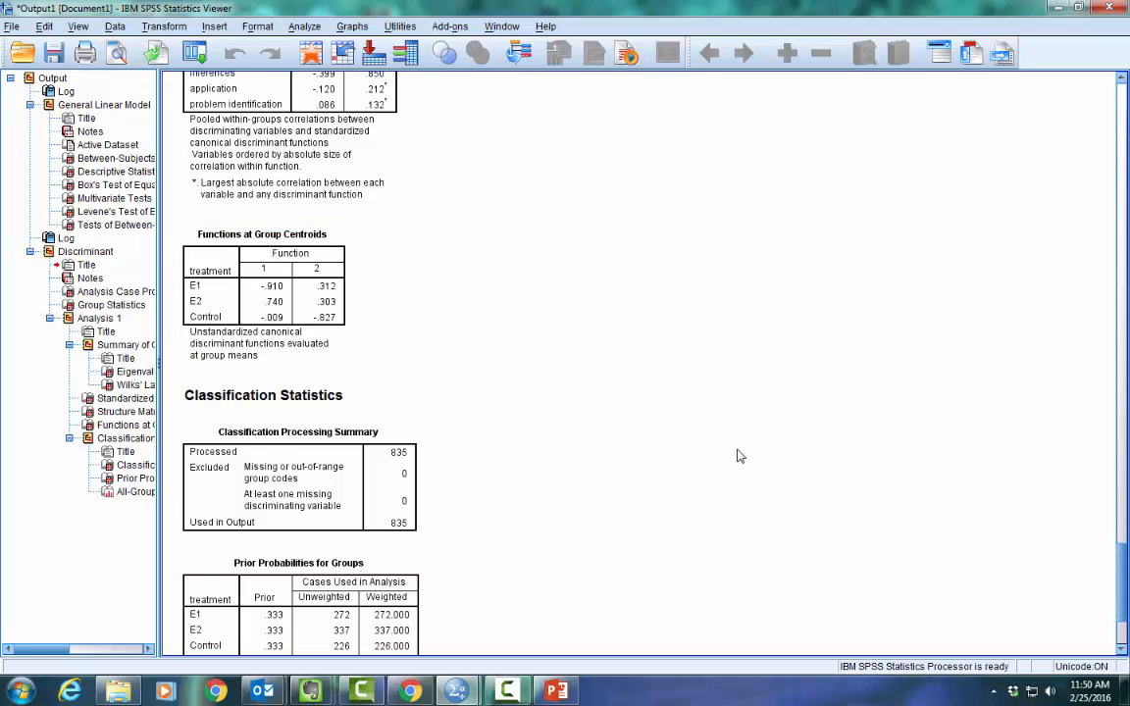
scroll(739, 456, "down", 12)
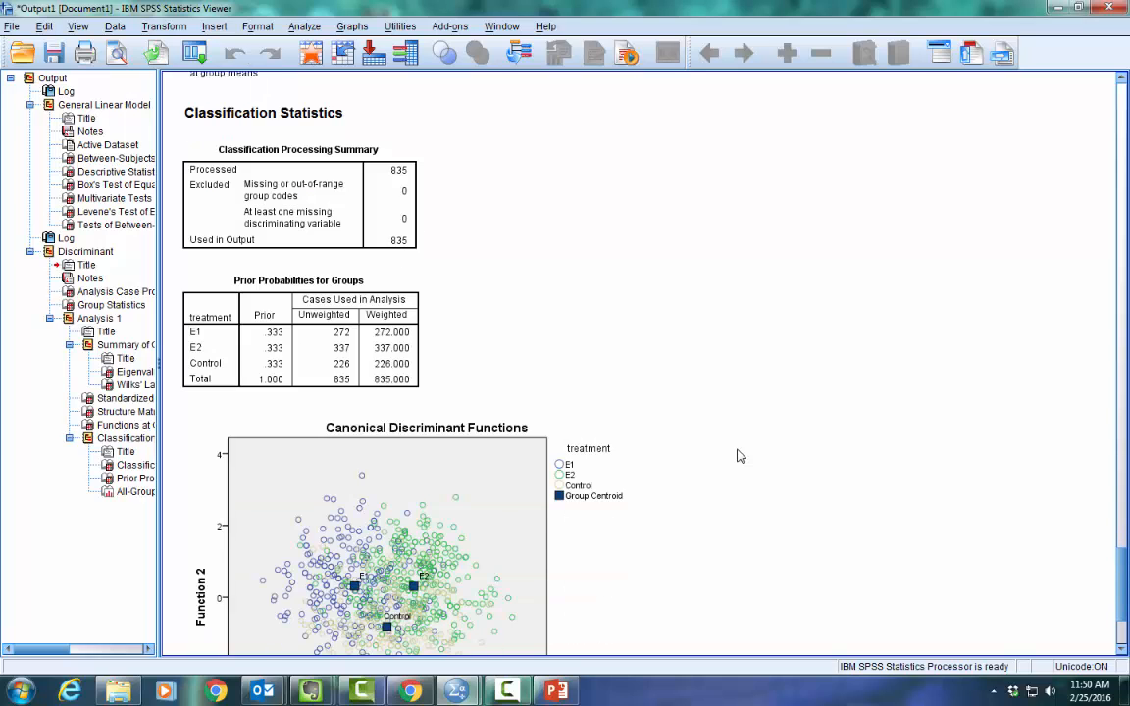
scroll(739, 456, "down", 8)
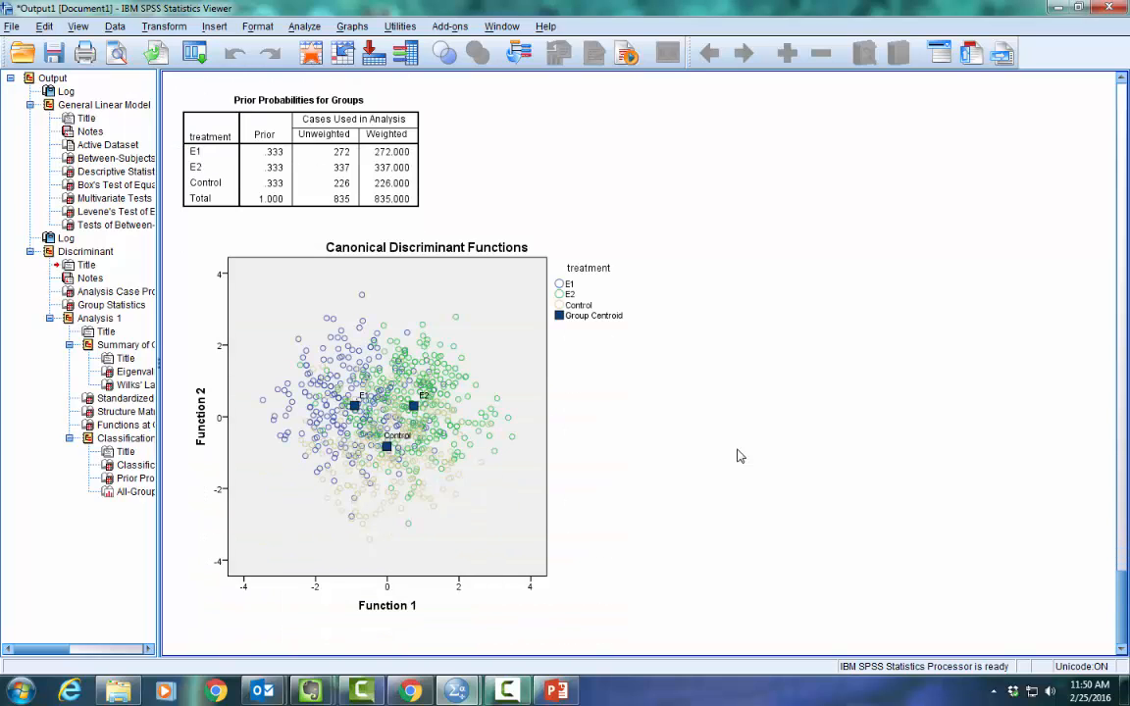